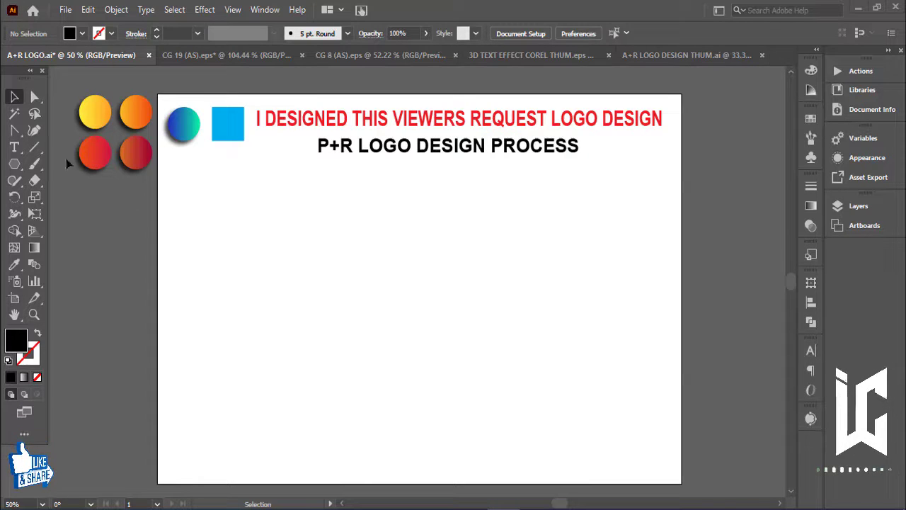
Draw a tall vertical line and give it a 1 pt stroke.
{"action": "left_click", "coordinate": [32, 148]}
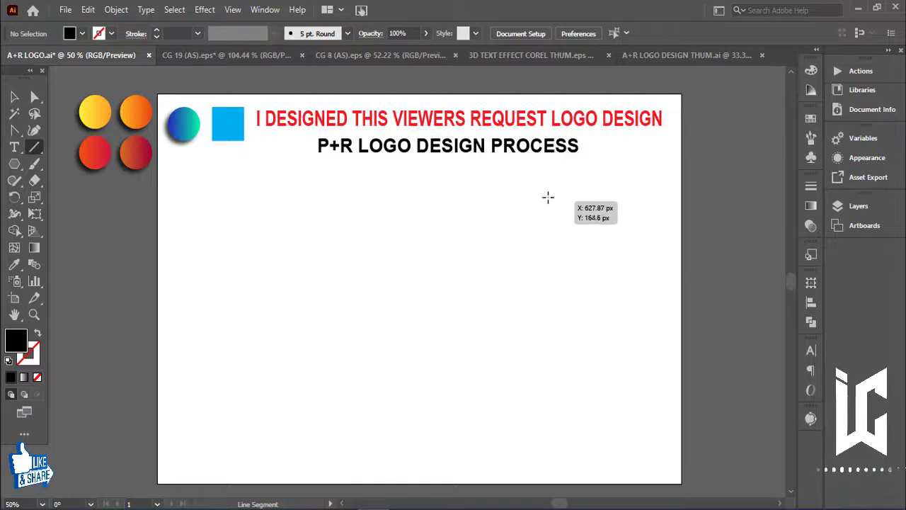
{"action": "left_click_drag", "start_coordinate": [548, 174], "coordinate": [547, 274]}
{"action": "left_click_drag", "start_coordinate": [549, 404], "coordinate": [548, 404]}
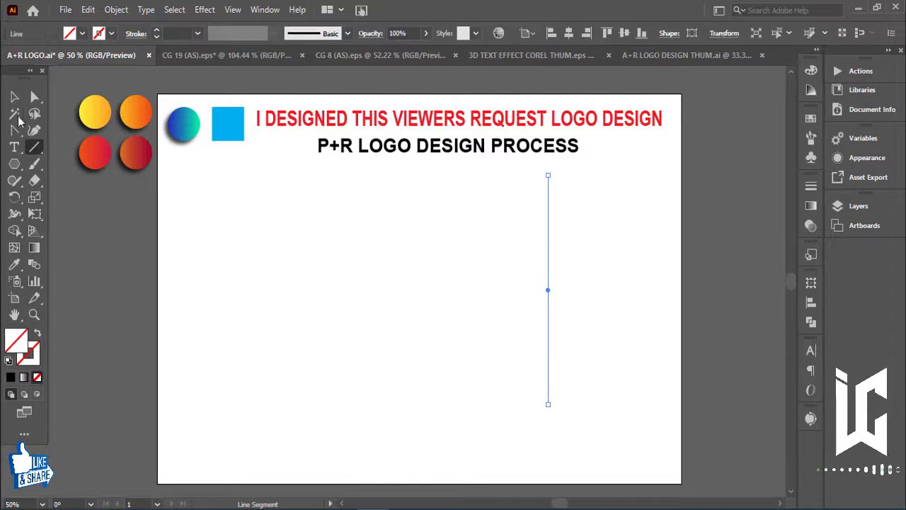
{"action": "left_click", "coordinate": [14, 96]}
{"action": "left_click", "coordinate": [202, 32]}
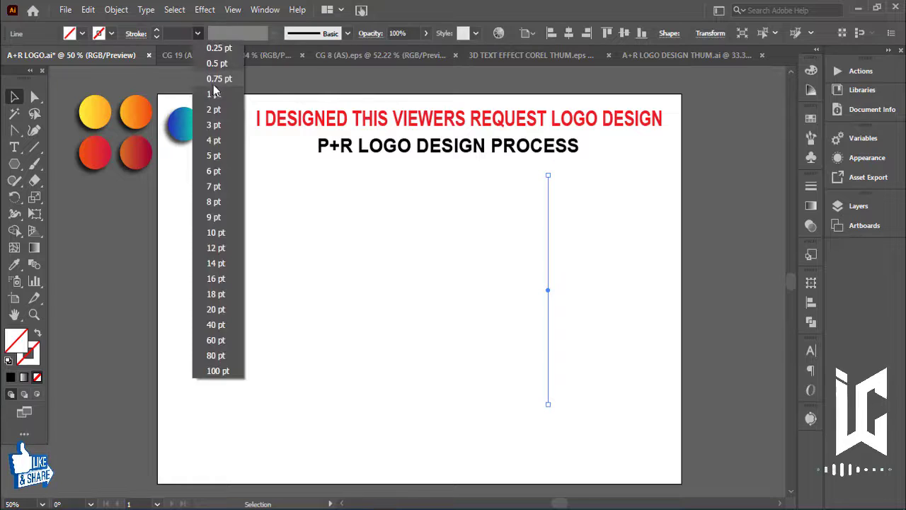
{"action": "left_click", "coordinate": [214, 113]}
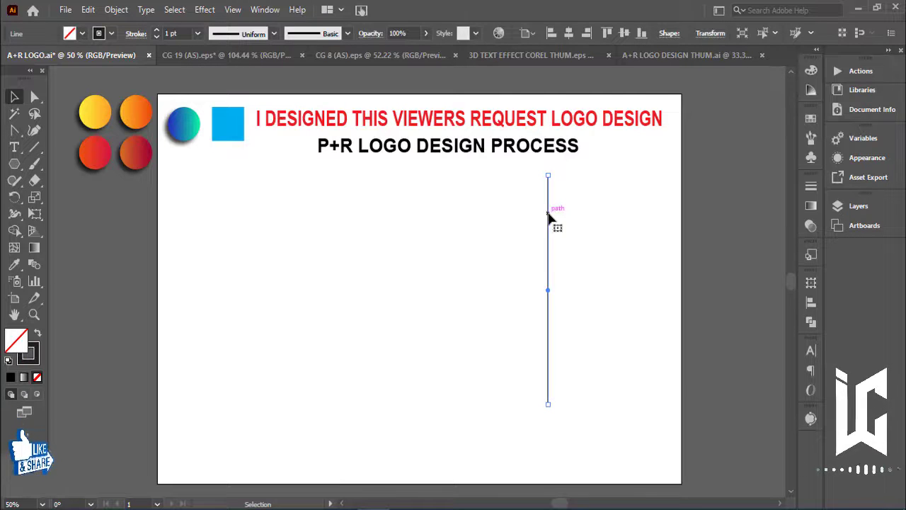
Duplicate the line with Alt-drag and Ctrl+D into eight evenly spaced lines.
{"action": "left_click_drag", "start_coordinate": [547, 220], "coordinate": [540, 220]}
{"action": "key", "text": "ctrl+d"}
{"action": "key", "text": "ctrl+d"}
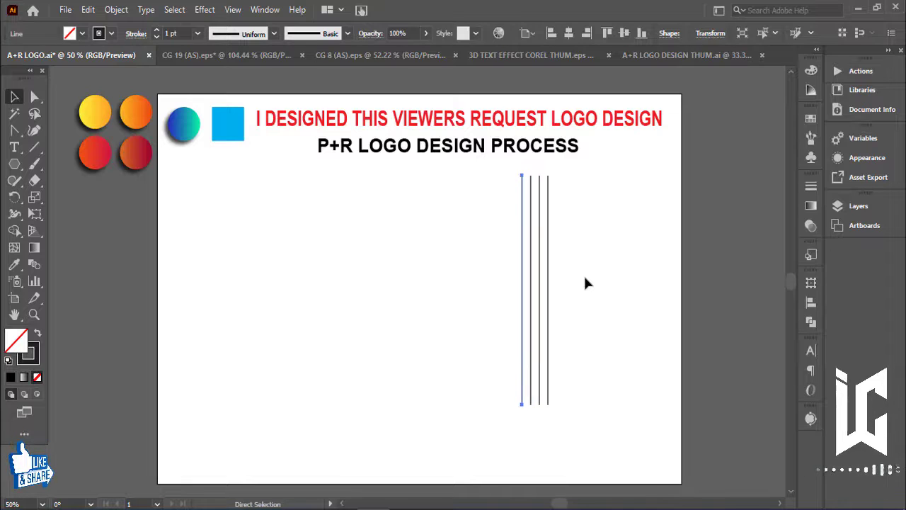
{"action": "key", "text": "ctrl+d"}
{"action": "key", "text": "ctrl+d"}
{"action": "key", "text": "ctrl+d"}
{"action": "key", "text": "ctrl+d"}
{"action": "left_click", "coordinate": [400, 368]}
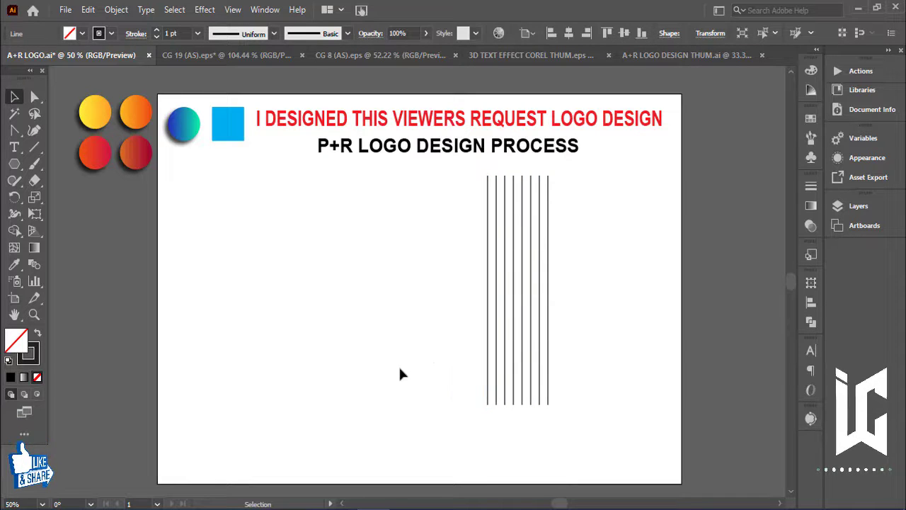
Shorten, reposition and proportionally enlarge the block of eight lines, then reselect them.
{"action": "mouse_move", "coordinate": [400, 374]}
{"action": "left_mouse_down"}
{"action": "mouse_move", "coordinate": [558, 402]}
{"action": "mouse_move", "coordinate": [518, 357]}
{"action": "mouse_move", "coordinate": [520, 346]}
{"action": "left_mouse_up"}
{"action": "left_click_drag", "start_coordinate": [514, 259], "coordinate": [484, 309]}
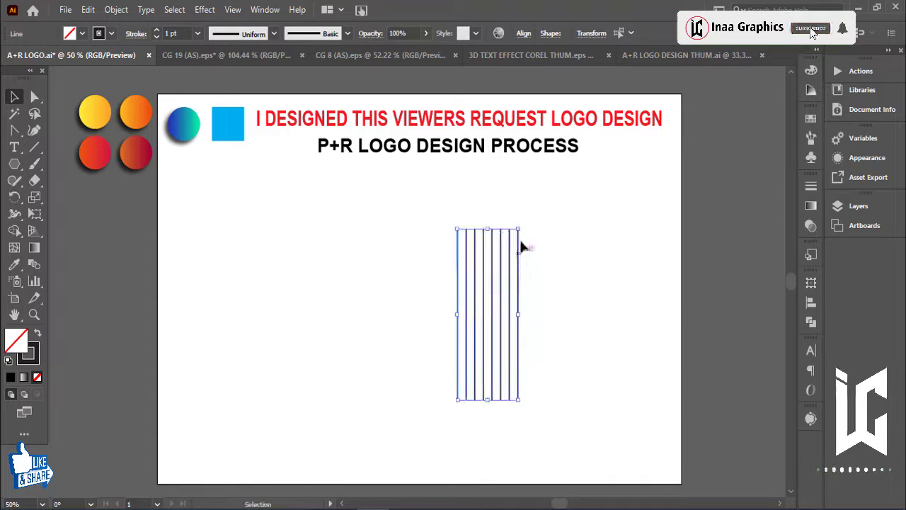
{"action": "left_click_drag", "start_coordinate": [518, 228], "coordinate": [536, 173]}
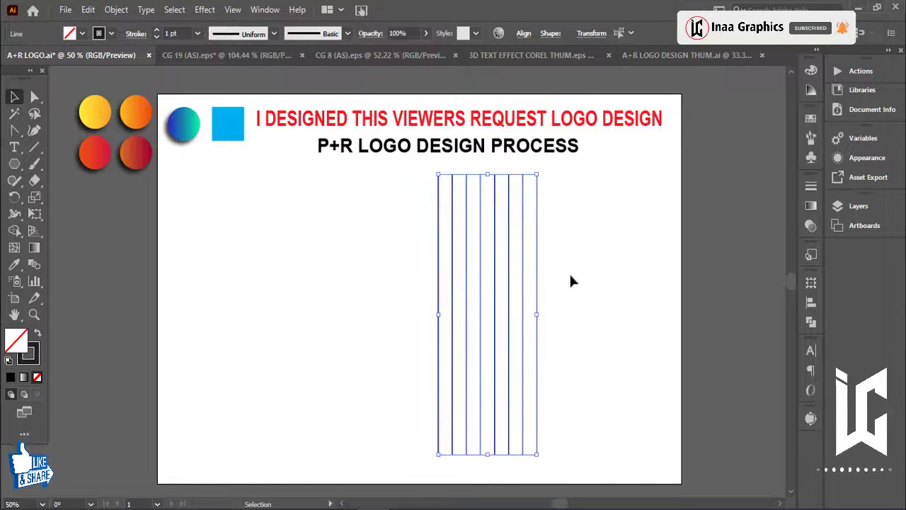
{"action": "left_click", "coordinate": [345, 314]}
{"action": "left_click_drag", "start_coordinate": [318, 271], "coordinate": [597, 355]}
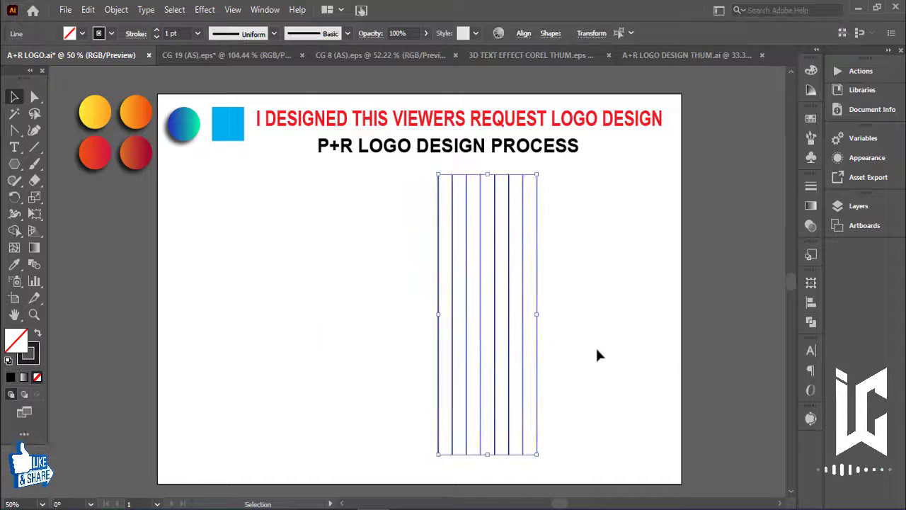
Create a 3-sided polygon, enlarge it and centre it over the vertical lines.
{"action": "left_click", "coordinate": [283, 279]}
{"action": "left_click", "coordinate": [15, 164]}
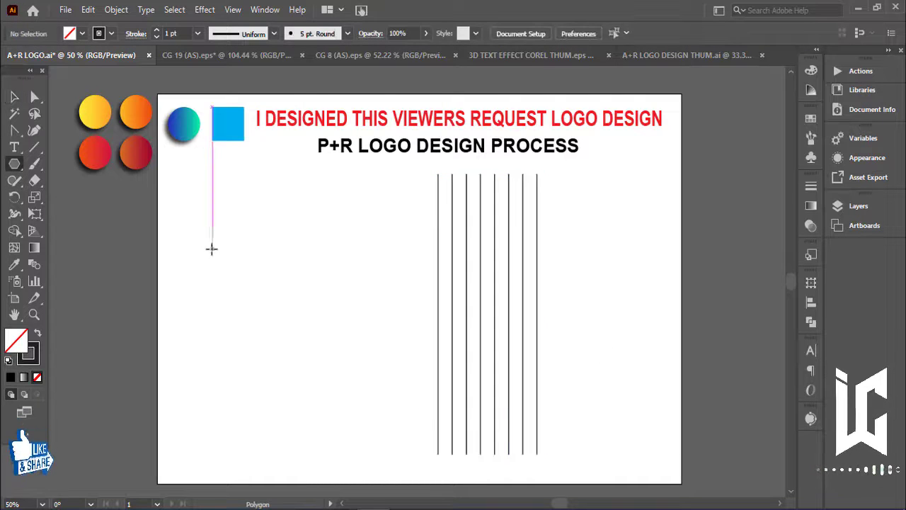
{"action": "left_click", "coordinate": [216, 265]}
{"action": "key", "text": "Return"}
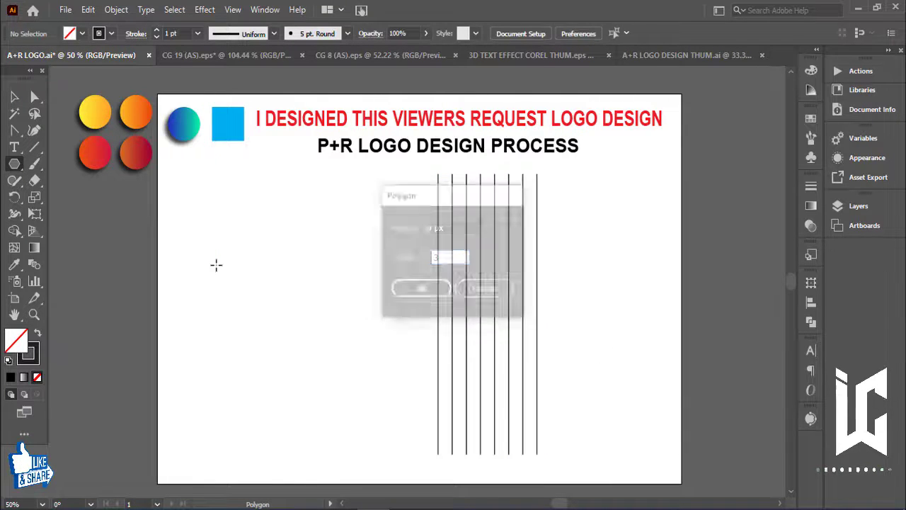
{"action": "key", "text": "v"}
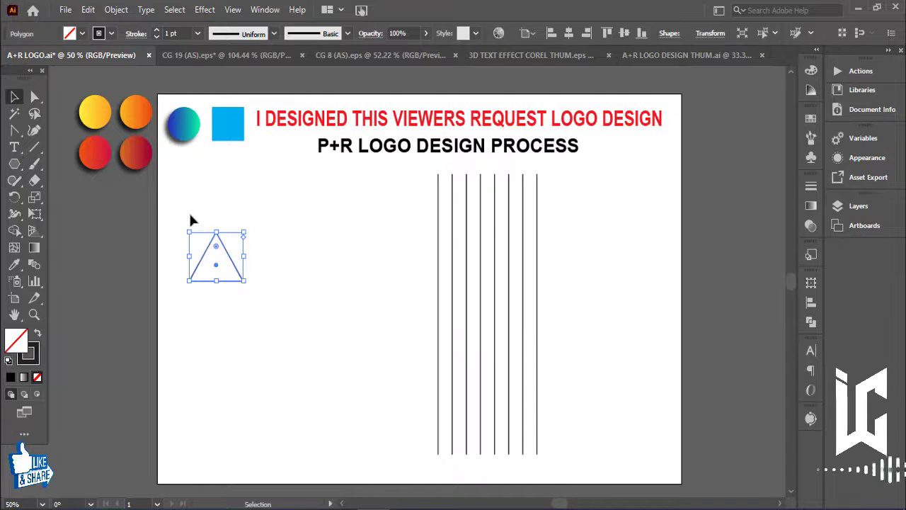
{"action": "left_click_drag", "start_coordinate": [243, 231], "coordinate": [274, 194]}
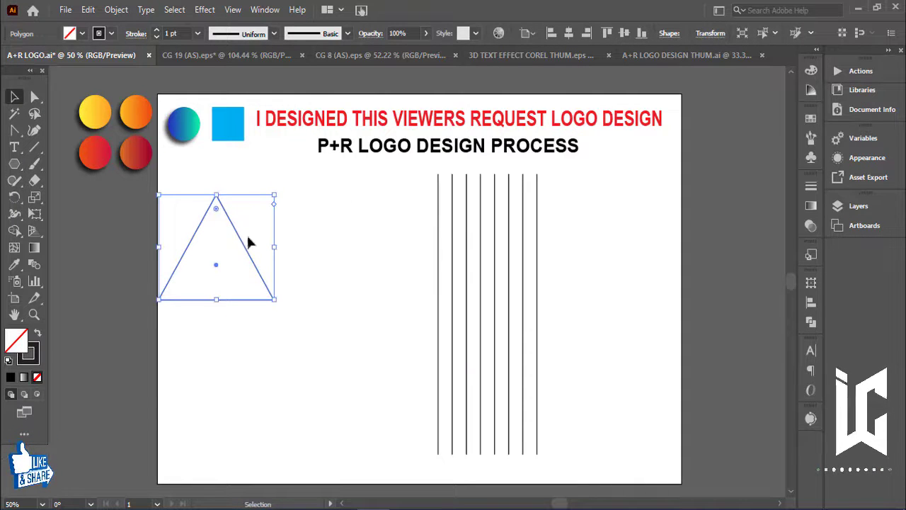
{"action": "left_click_drag", "start_coordinate": [245, 247], "coordinate": [515, 292]}
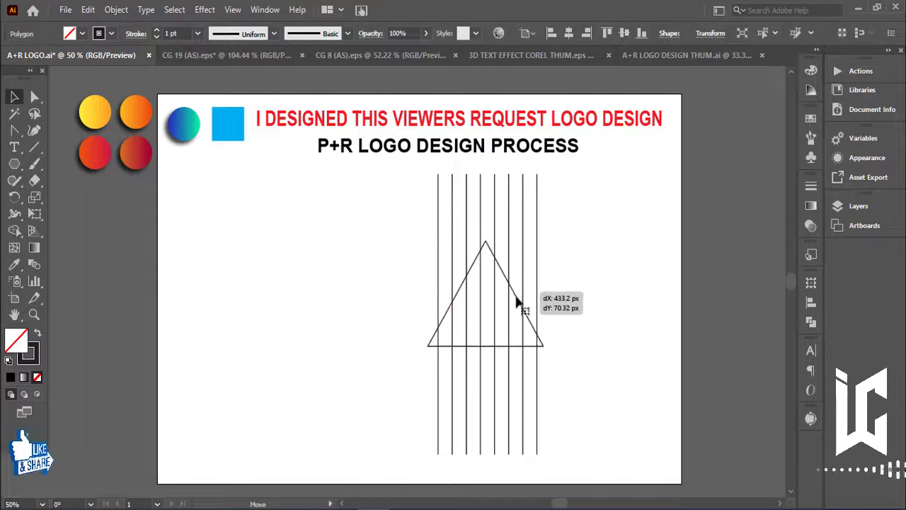
{"action": "left_click", "coordinate": [567, 174]}
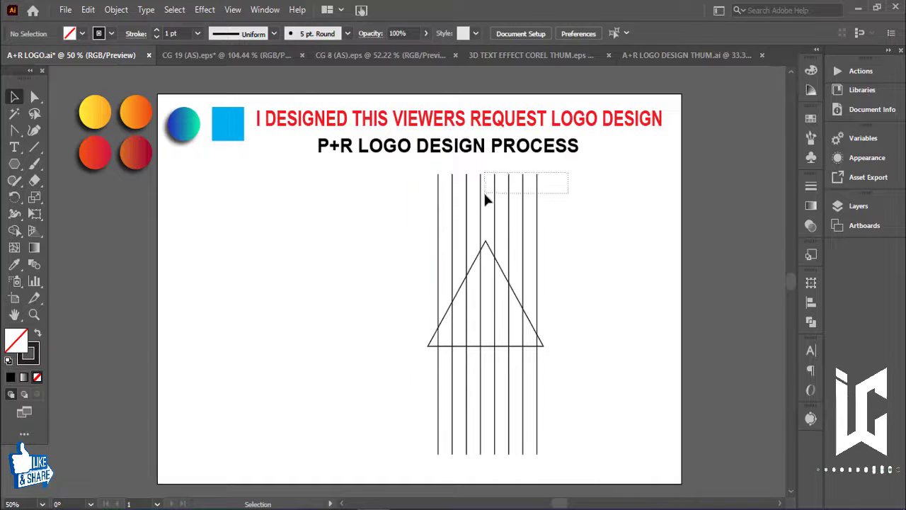
{"action": "left_click_drag", "start_coordinate": [485, 194], "coordinate": [484, 191]}
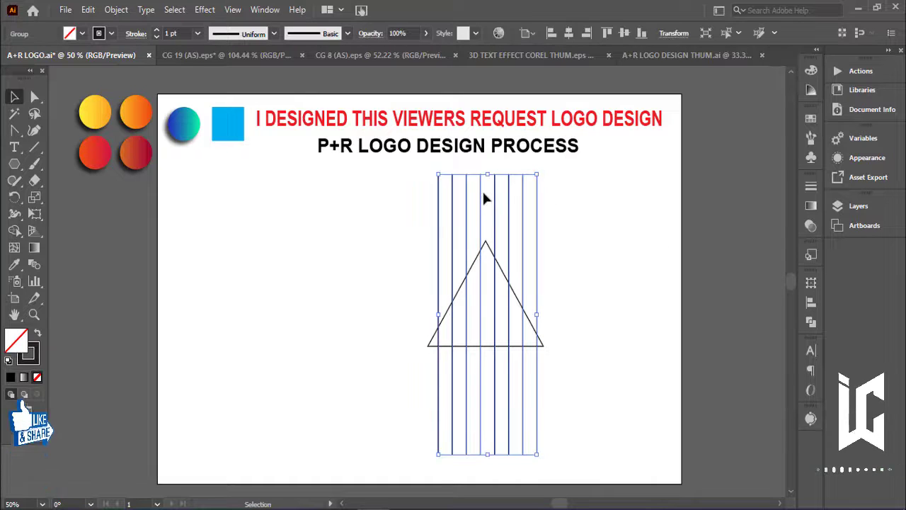
Paste a copy of the vertical lines behind and rotate it to 60°.
{"action": "left_click", "coordinate": [88, 10]}
{"action": "left_click", "coordinate": [109, 77]}
{"action": "left_click", "coordinate": [87, 10]}
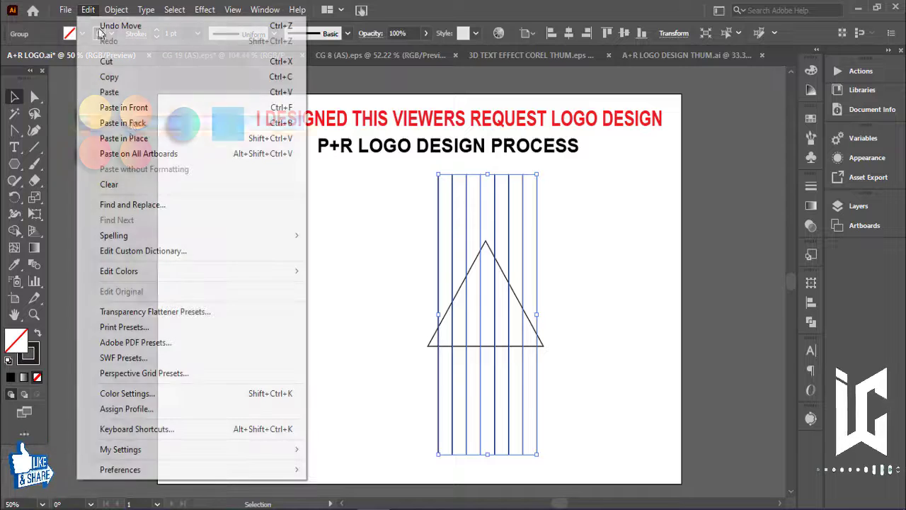
{"action": "left_click", "coordinate": [123, 122]}
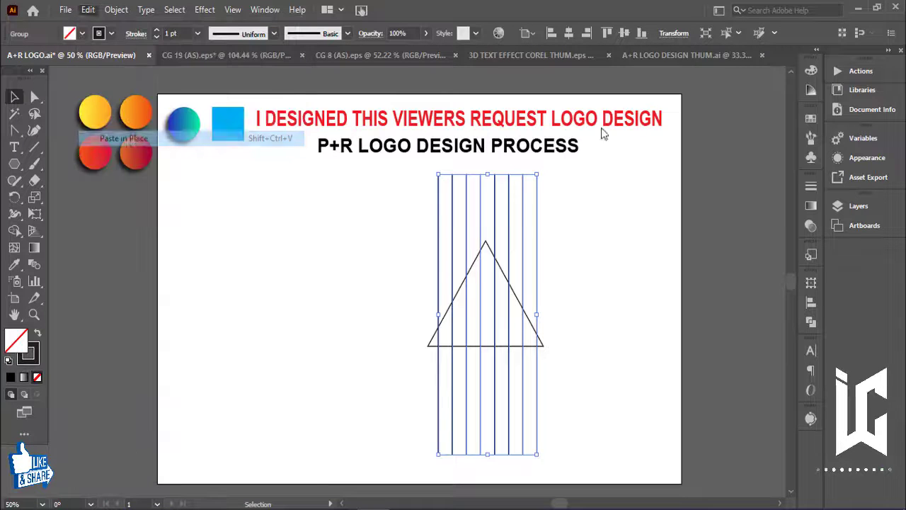
{"action": "left_click", "coordinate": [674, 34]}
{"action": "left_click", "coordinate": [582, 92]}
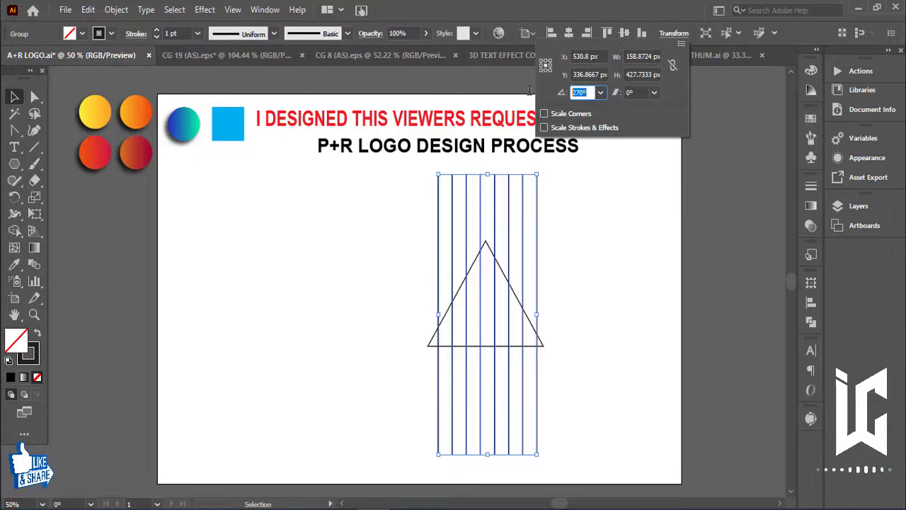
{"action": "type", "text": "60"}
{"action": "key", "text": "Return"}
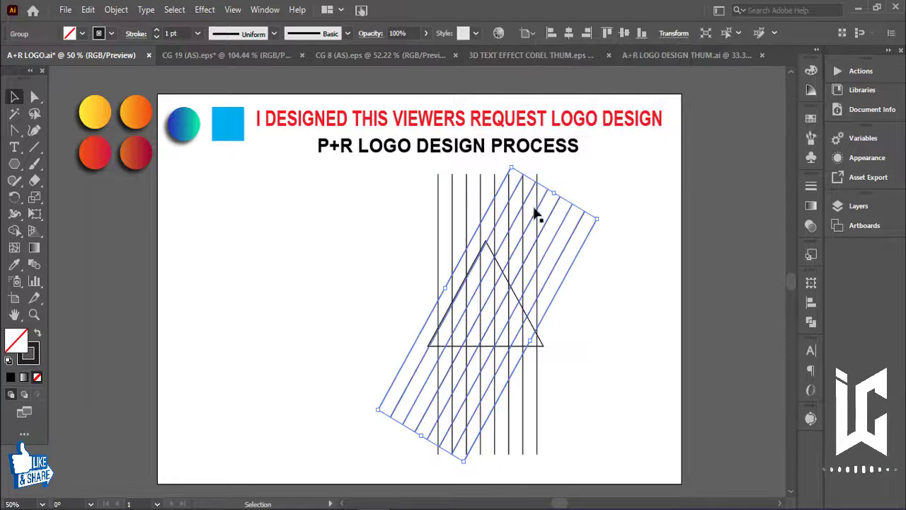
Delete the triangle and make a mirrored copy of the diagonal line group.
{"action": "left_click", "coordinate": [609, 386]}
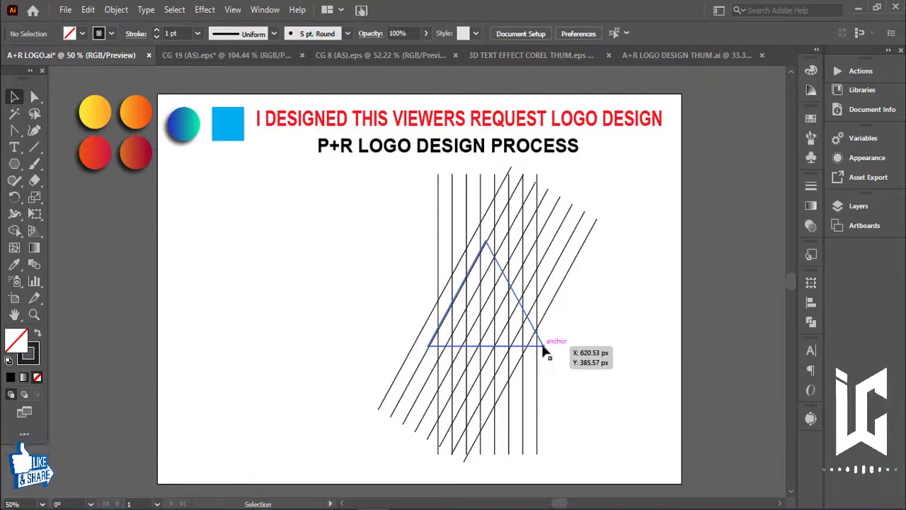
{"action": "left_click", "coordinate": [545, 346]}
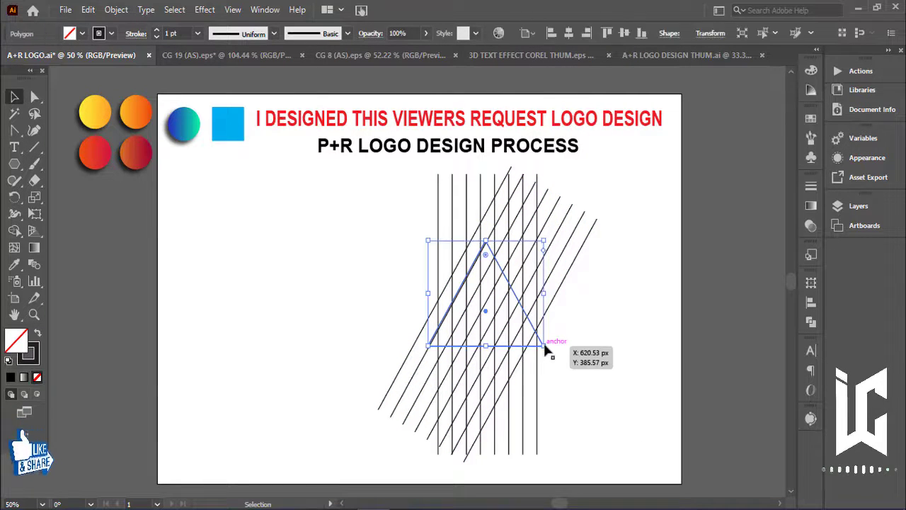
{"action": "key", "text": "Delete"}
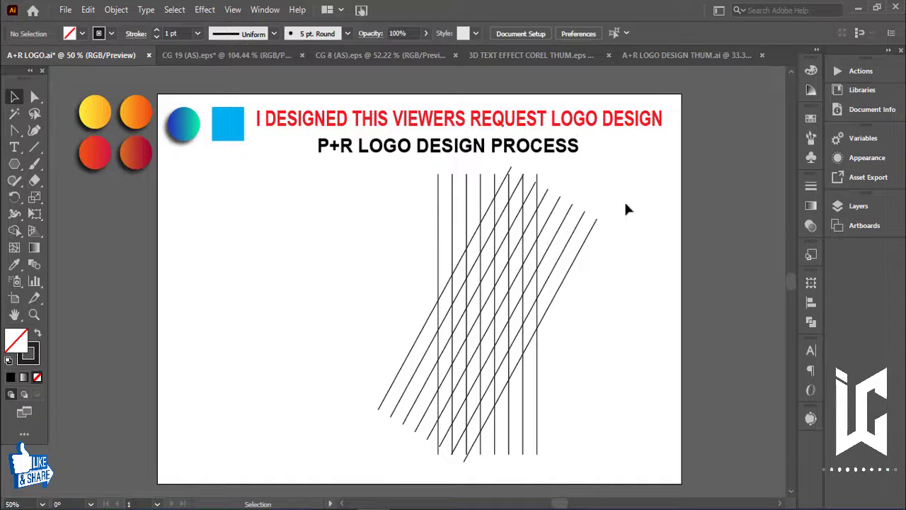
{"action": "left_click", "coordinate": [587, 236]}
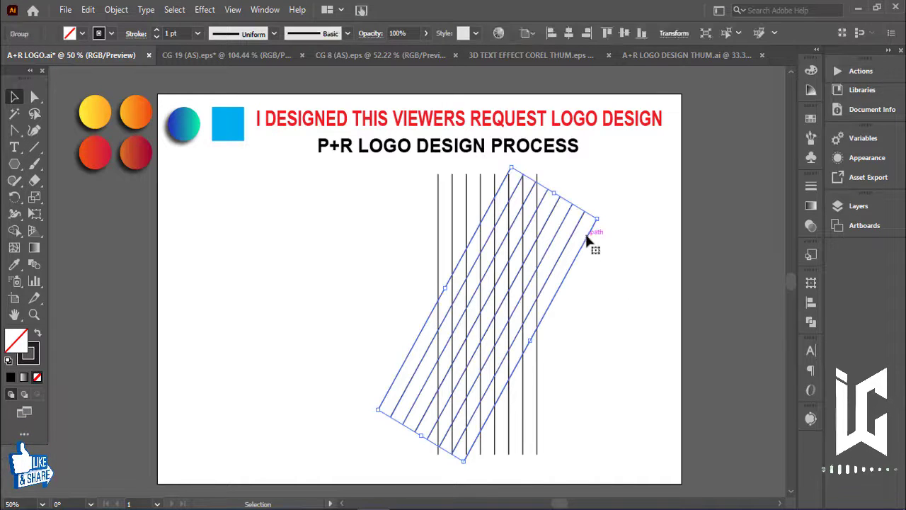
{"action": "right_click", "coordinate": [586, 236]}
{"action": "mouse_move", "coordinate": [628, 392]}
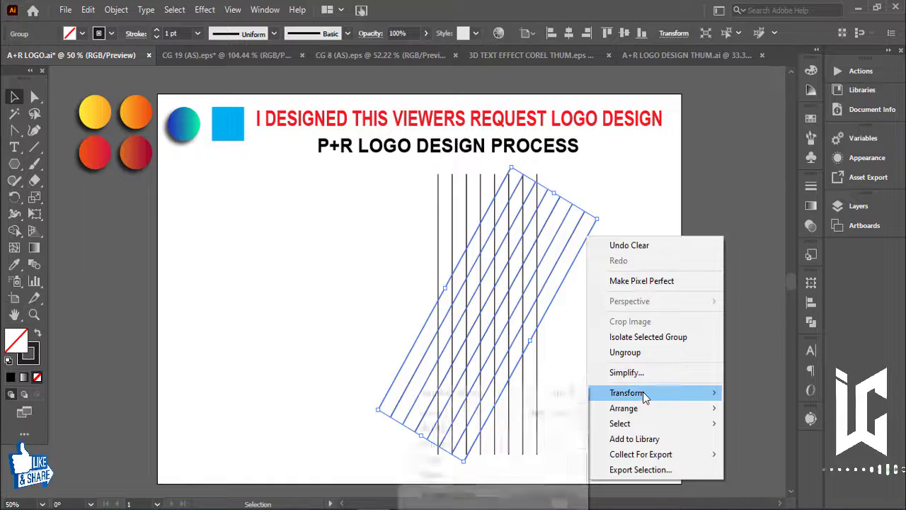
{"action": "left_click", "coordinate": [443, 446]}
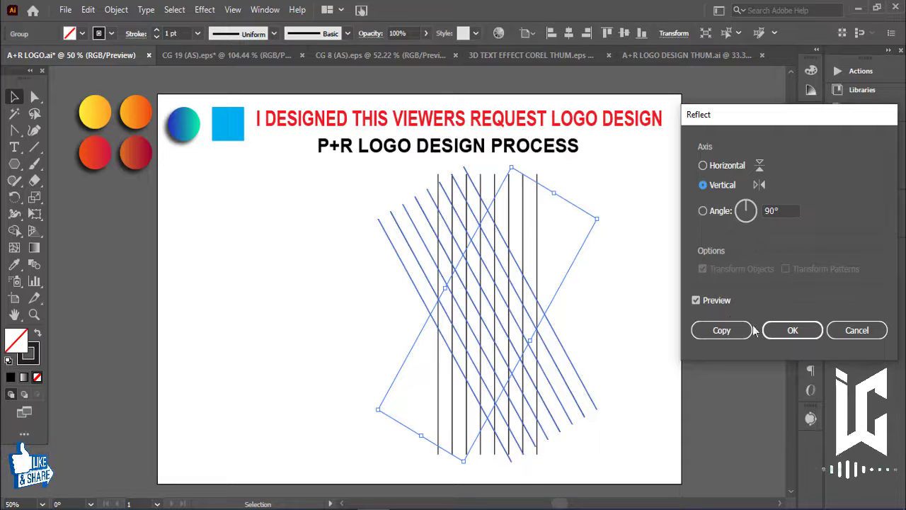
{"action": "left_click", "coordinate": [722, 330]}
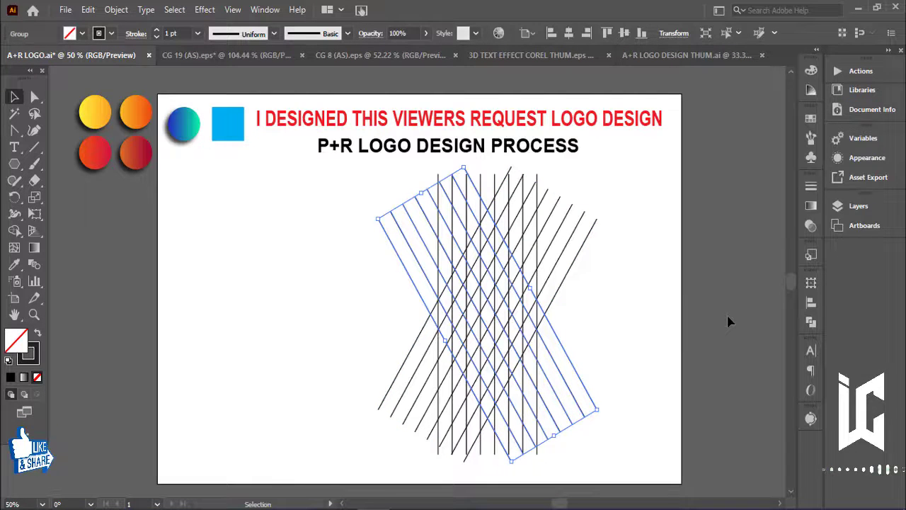
Rotate the vertical lines to 0° so they run horizontally, then select all grid lines.
{"action": "left_click", "coordinate": [625, 266]}
{"action": "left_click", "coordinate": [482, 183]}
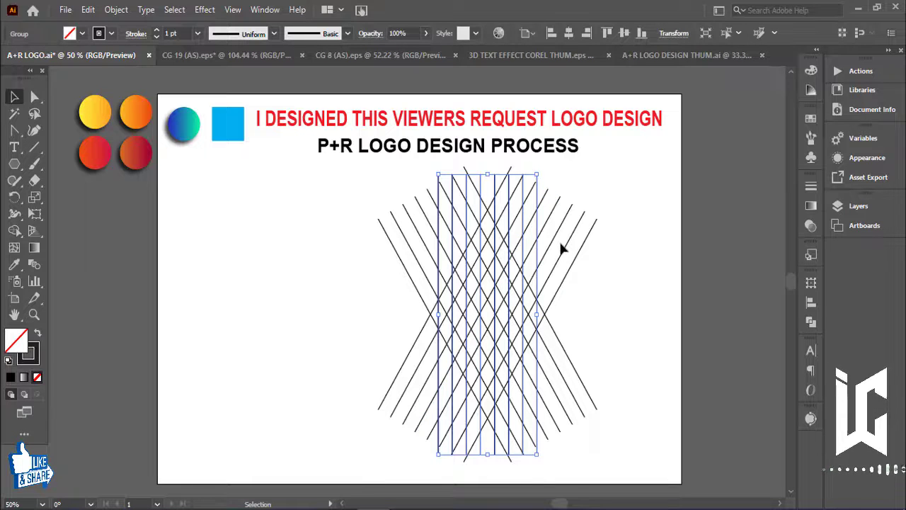
{"action": "left_click", "coordinate": [673, 33]}
{"action": "left_click", "coordinate": [601, 92]}
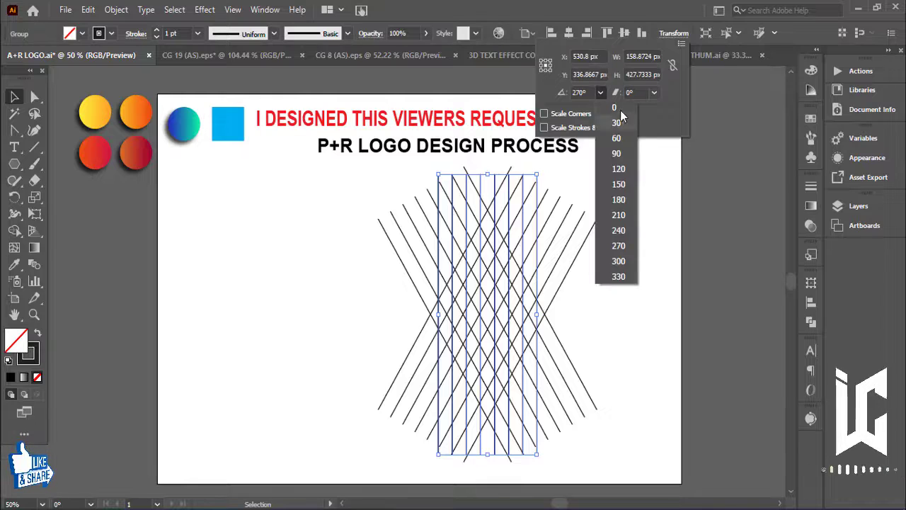
{"action": "left_click", "coordinate": [613, 108]}
{"action": "left_click", "coordinate": [624, 229]}
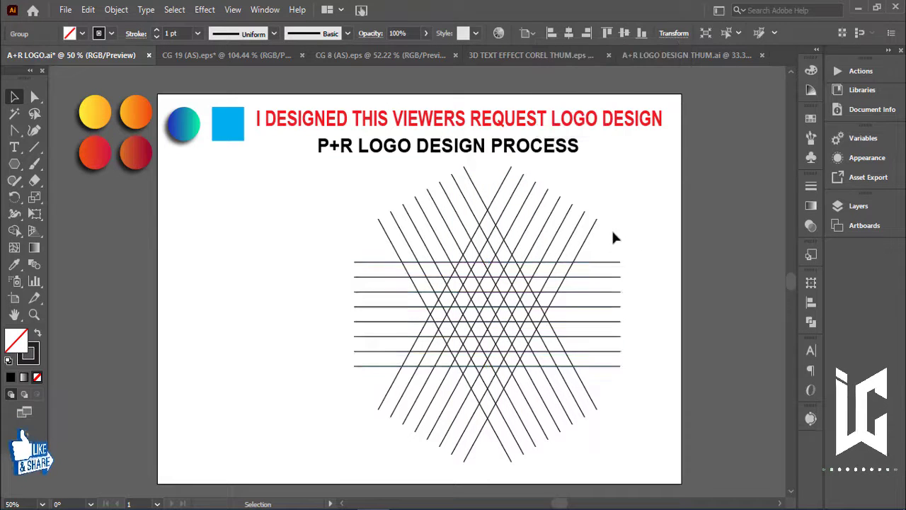
{"action": "left_click", "coordinate": [375, 340]}
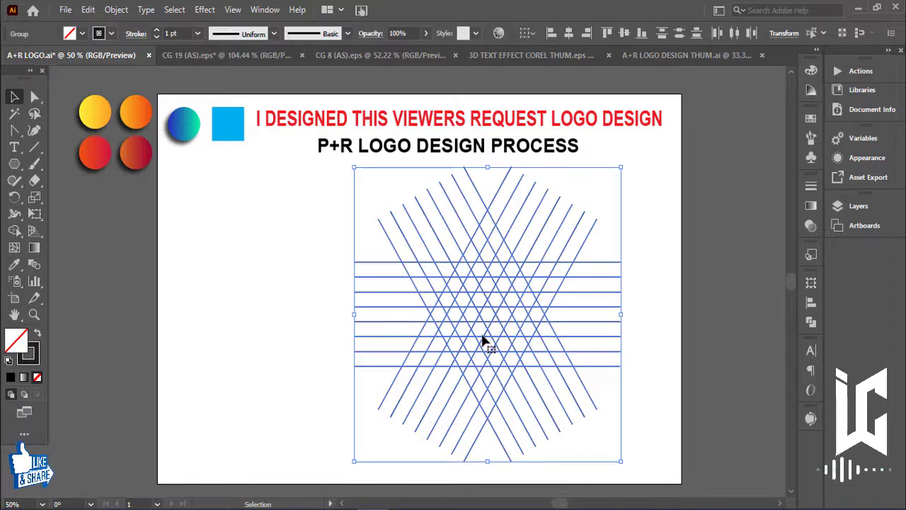
Group the grid lines and set the Shape Builder fill to CMYK Red.
{"action": "key", "text": "ctrl+g"}
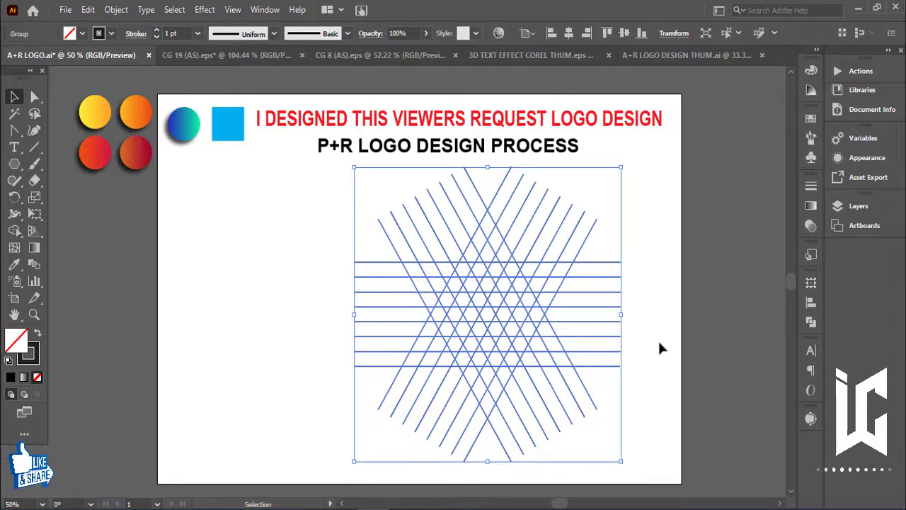
{"action": "left_click", "coordinate": [14, 230]}
{"action": "left_click", "coordinate": [71, 34]}
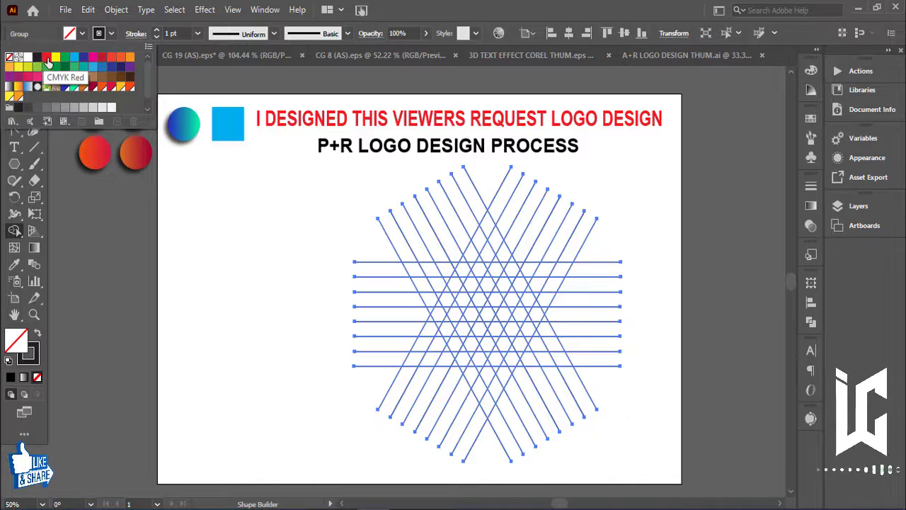
{"action": "left_click", "coordinate": [47, 59]}
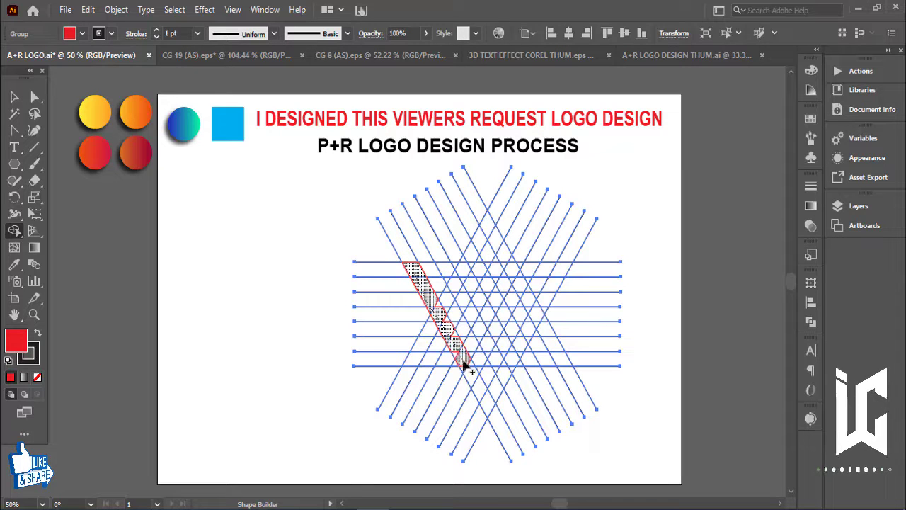
Merge grid cells into the P's stem, top and bowl, and start the R's top row.
{"action": "left_click_drag", "start_coordinate": [464, 365], "coordinate": [488, 410]}
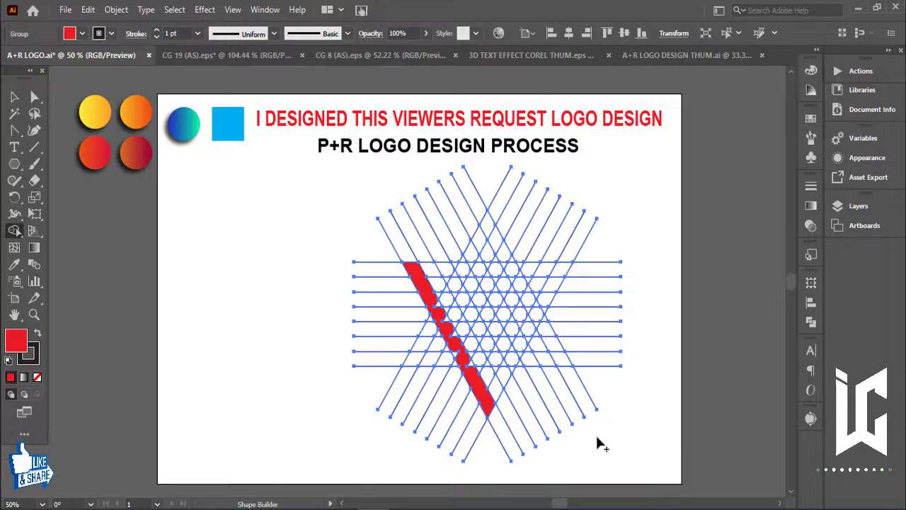
{"action": "key", "text": "ctrl+equal"}
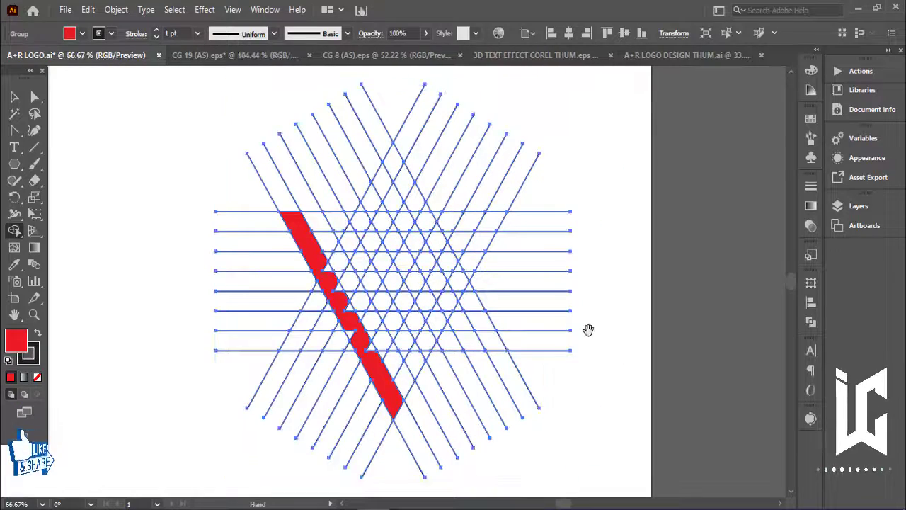
{"action": "mouse_move", "coordinate": [588, 328]}
{"action": "left_mouse_down"}
{"action": "mouse_move", "coordinate": [652, 427]}
{"action": "mouse_move", "coordinate": [669, 402]}
{"action": "mouse_move", "coordinate": [663, 389]}
{"action": "mouse_move", "coordinate": [663, 396]}
{"action": "left_mouse_up"}
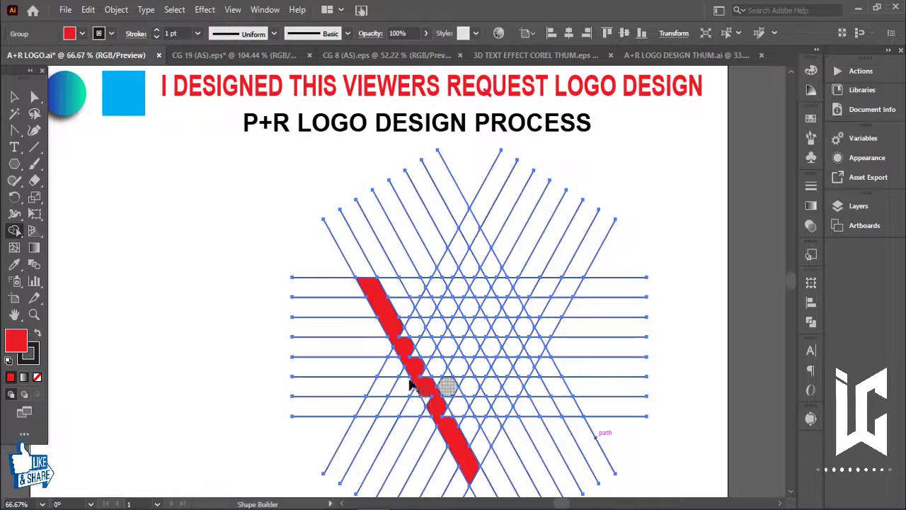
{"action": "mouse_move", "coordinate": [400, 336]}
{"action": "left_mouse_down"}
{"action": "mouse_move", "coordinate": [445, 410]}
{"action": "mouse_move", "coordinate": [428, 406]}
{"action": "left_mouse_up"}
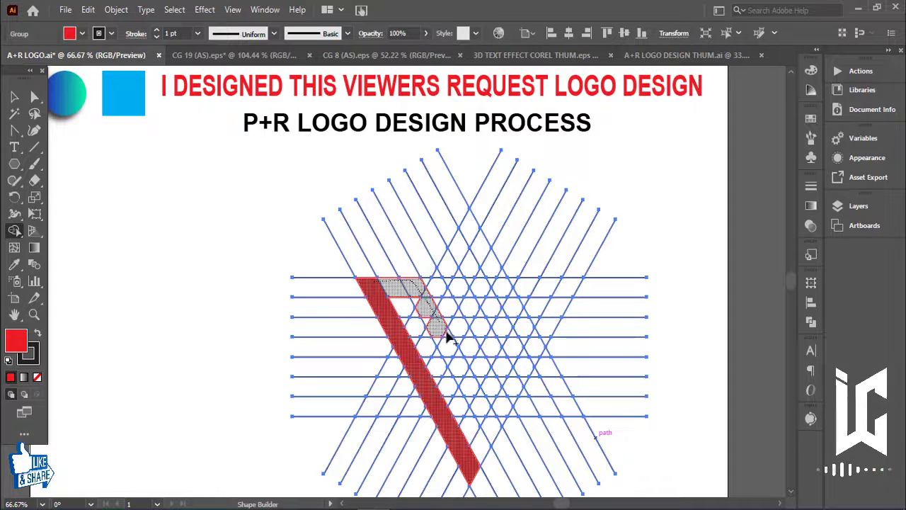
{"action": "mouse_move", "coordinate": [447, 338]}
{"action": "left_mouse_down"}
{"action": "mouse_move", "coordinate": [457, 357]}
{"action": "mouse_move", "coordinate": [420, 354]}
{"action": "mouse_move", "coordinate": [437, 346]}
{"action": "left_mouse_up"}
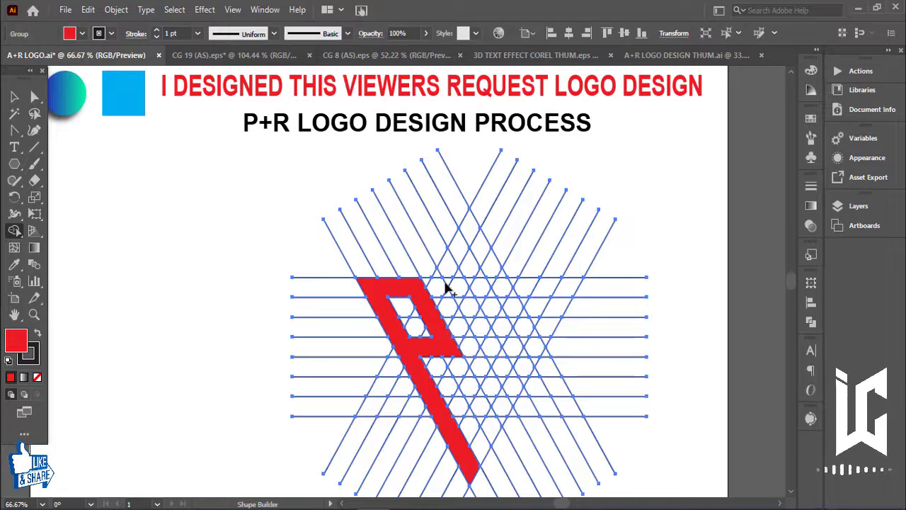
{"action": "mouse_move", "coordinate": [458, 285]}
{"action": "left_mouse_down"}
{"action": "mouse_move", "coordinate": [570, 288]}
{"action": "mouse_move", "coordinate": [547, 327]}
{"action": "mouse_move", "coordinate": [471, 332]}
{"action": "mouse_move", "coordinate": [479, 337]}
{"action": "left_mouse_up"}
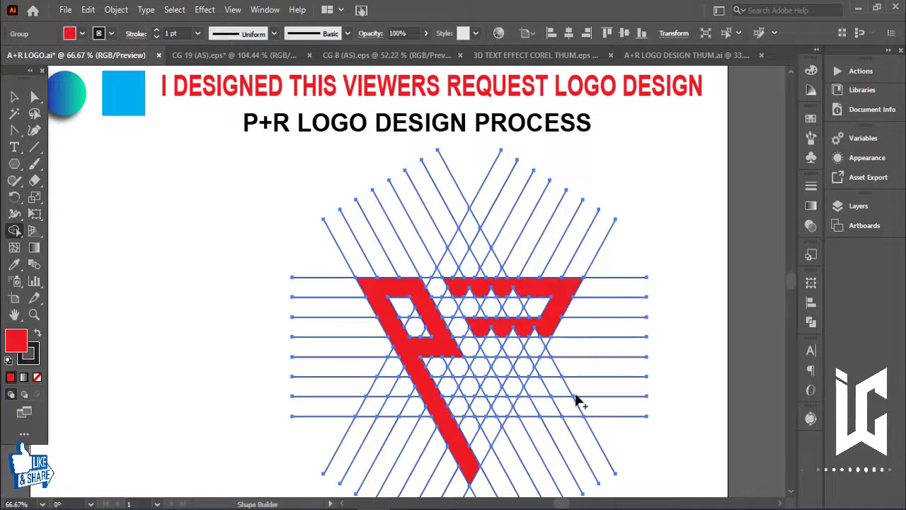
Merge the R's top bar, right diagonal and lower bar cells, undoing misplaced strips.
{"action": "key", "text": "ctrl+z"}
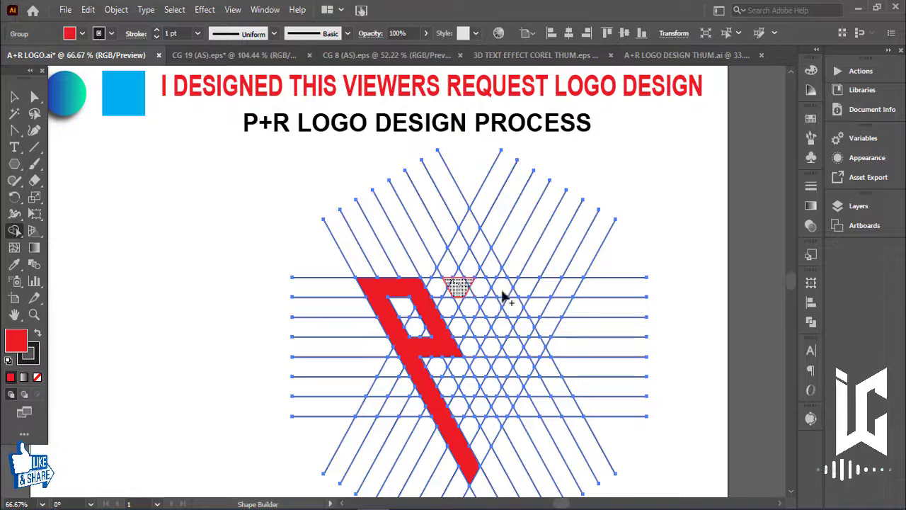
{"action": "left_click_drag", "start_coordinate": [504, 297], "coordinate": [560, 292]}
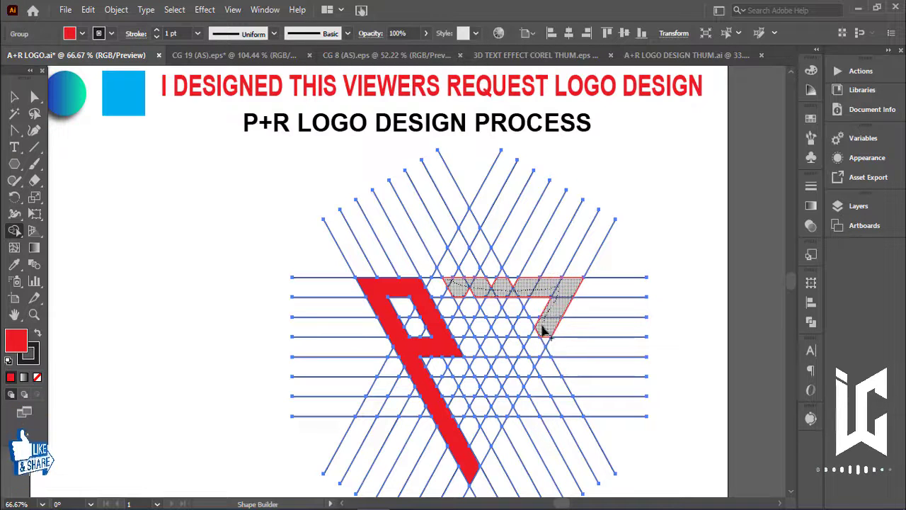
{"action": "mouse_move", "coordinate": [543, 329]}
{"action": "left_mouse_down"}
{"action": "mouse_move", "coordinate": [540, 347]}
{"action": "mouse_move", "coordinate": [493, 361]}
{"action": "left_mouse_up"}
{"action": "key", "text": "ctrl+z"}
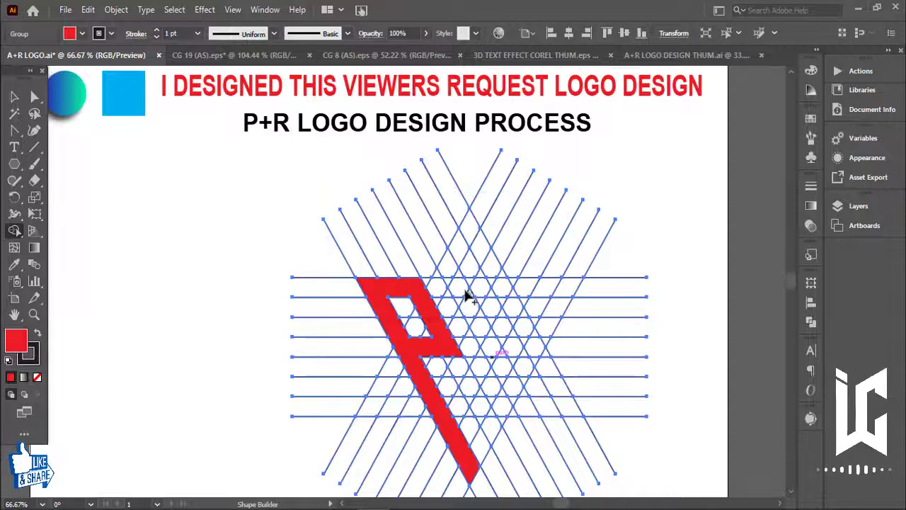
{"action": "mouse_move", "coordinate": [477, 289]}
{"action": "left_mouse_down"}
{"action": "mouse_move", "coordinate": [569, 291]}
{"action": "mouse_move", "coordinate": [550, 333]}
{"action": "mouse_move", "coordinate": [484, 333]}
{"action": "left_mouse_up"}
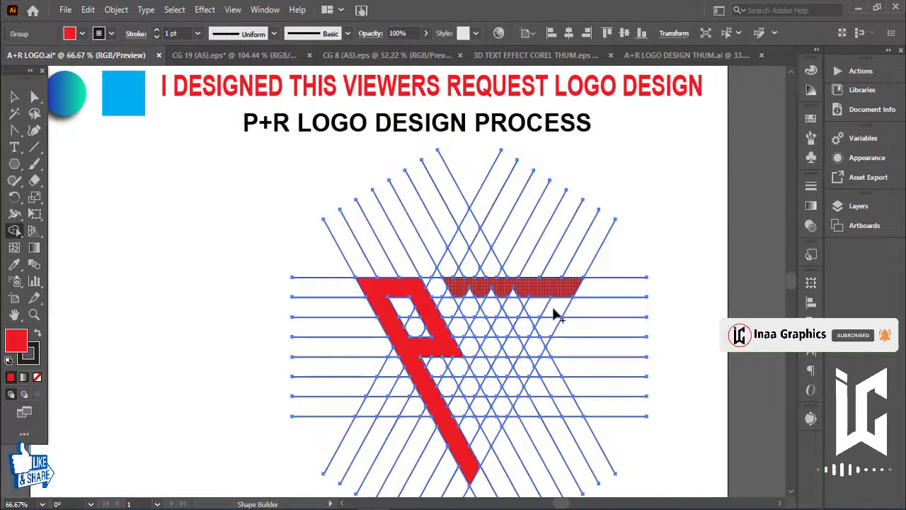
{"action": "left_click_drag", "start_coordinate": [563, 292], "coordinate": [538, 346]}
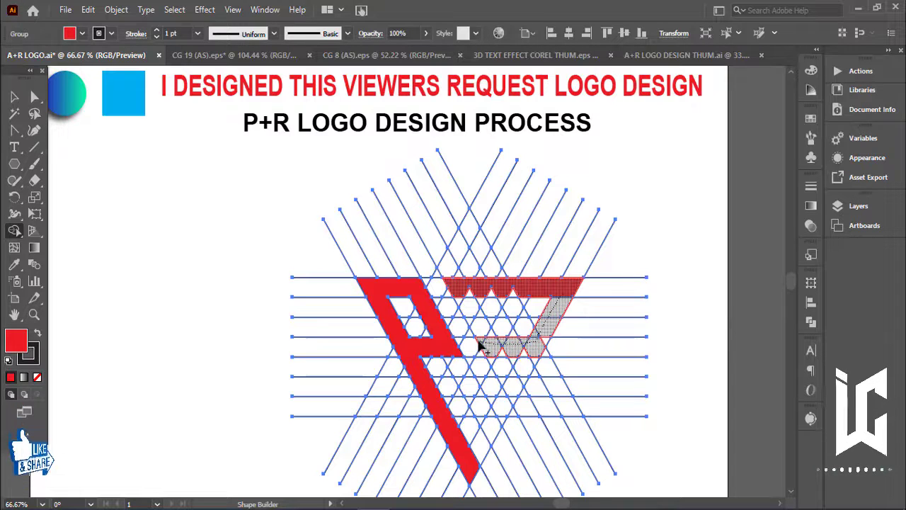
{"action": "left_click_drag", "start_coordinate": [482, 347], "coordinate": [517, 407]}
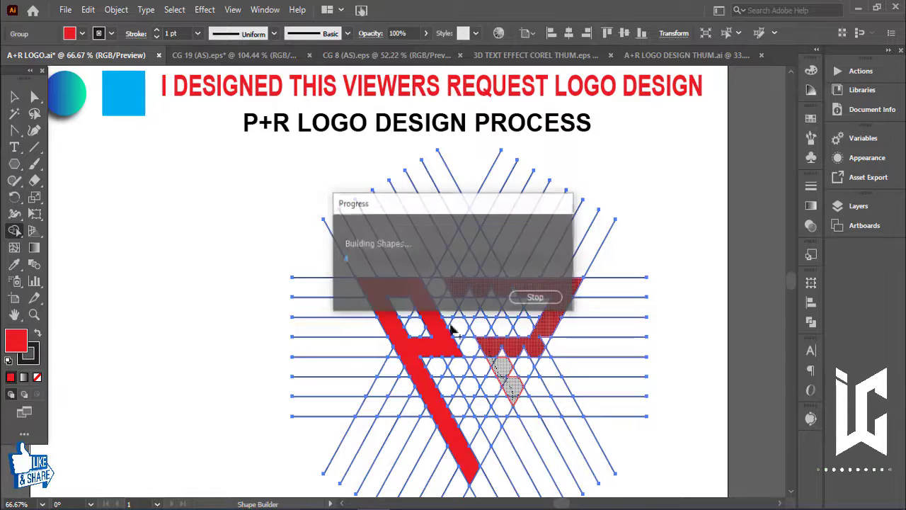
Zoom in and fill the triangular notches in the R's top bar, bowl and leg.
{"action": "key", "text": "ctrl+plus"}
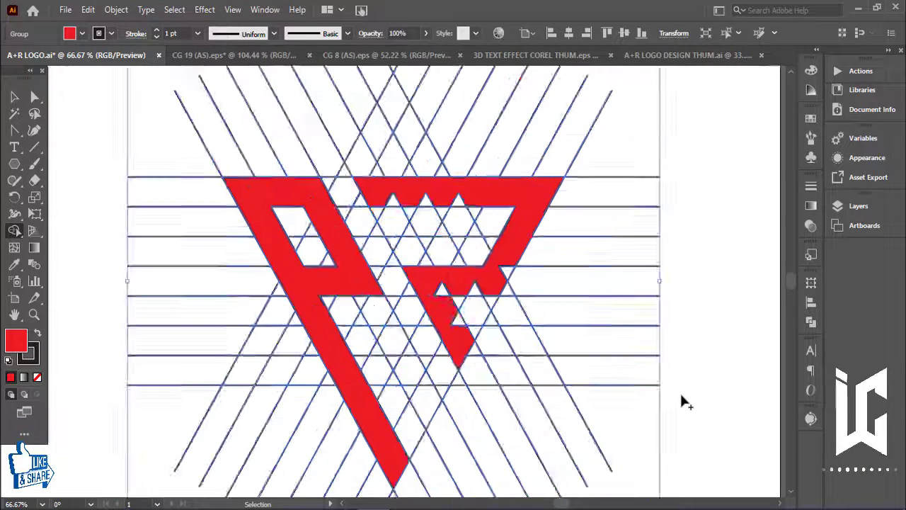
{"action": "key", "text": "ctrl+plus"}
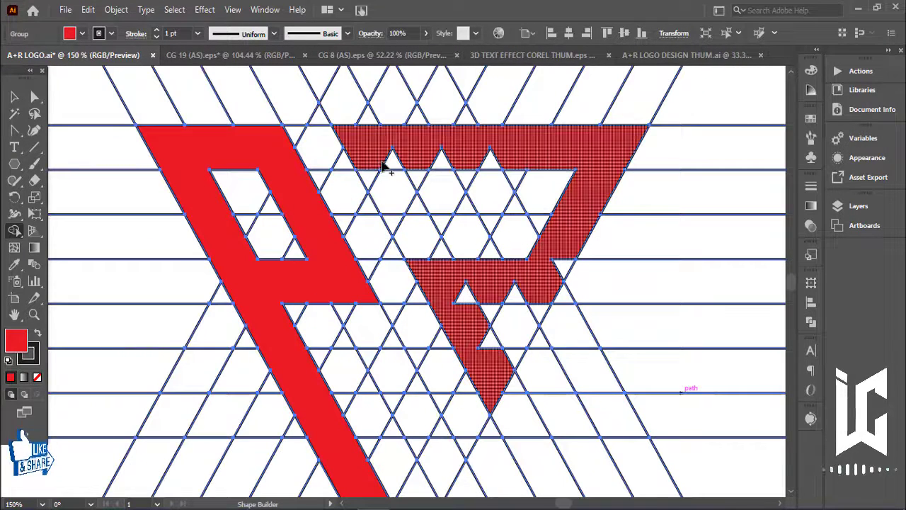
{"action": "mouse_move", "coordinate": [385, 162]}
{"action": "left_mouse_down"}
{"action": "mouse_move", "coordinate": [512, 172]}
{"action": "mouse_move", "coordinate": [494, 179]}
{"action": "left_mouse_up"}
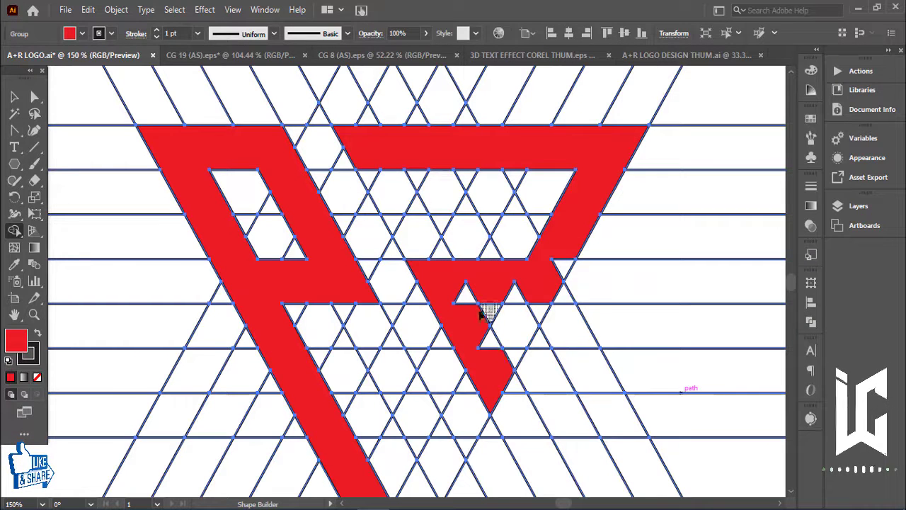
{"action": "mouse_move", "coordinate": [481, 315]}
{"action": "left_mouse_down"}
{"action": "mouse_move", "coordinate": [460, 293]}
{"action": "mouse_move", "coordinate": [538, 293]}
{"action": "mouse_move", "coordinate": [562, 262]}
{"action": "mouse_move", "coordinate": [479, 328]}
{"action": "mouse_move", "coordinate": [483, 344]}
{"action": "left_mouse_up"}
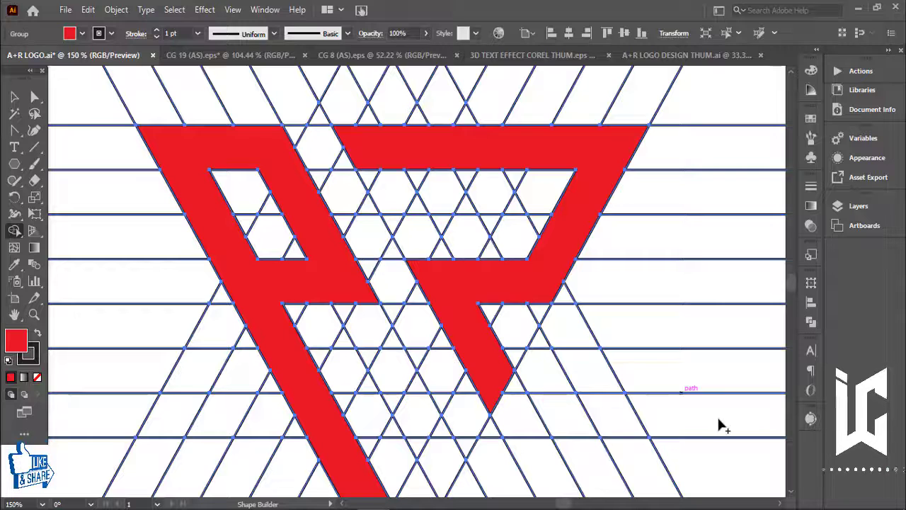
{"action": "key", "text": "ctrl+minus"}
{"action": "key", "text": "ctrl+minus"}
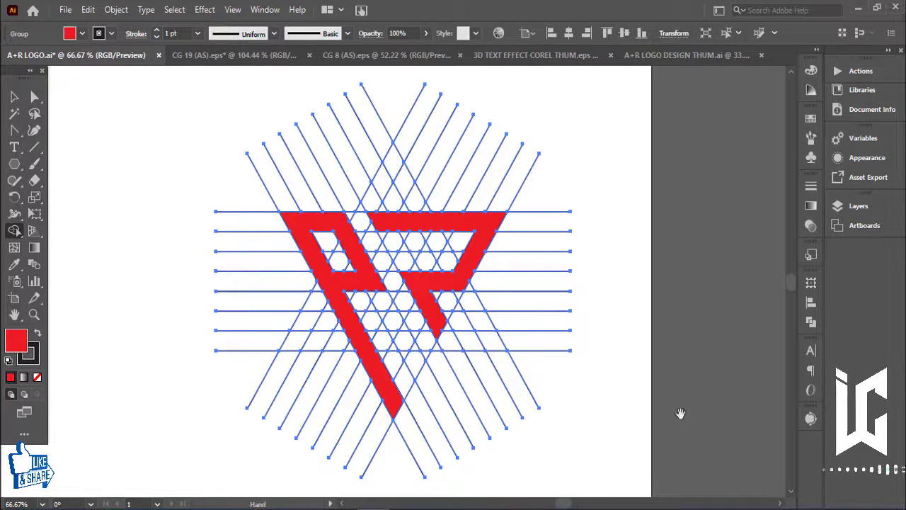
Zoom out to the whole artboard and save the file as P+R LOGO DESIGN.ai.
{"action": "scroll", "coordinate": [680, 414], "scroll_direction": "up", "scroll_amount": 2}
{"action": "key", "text": "ctrl+minus"}
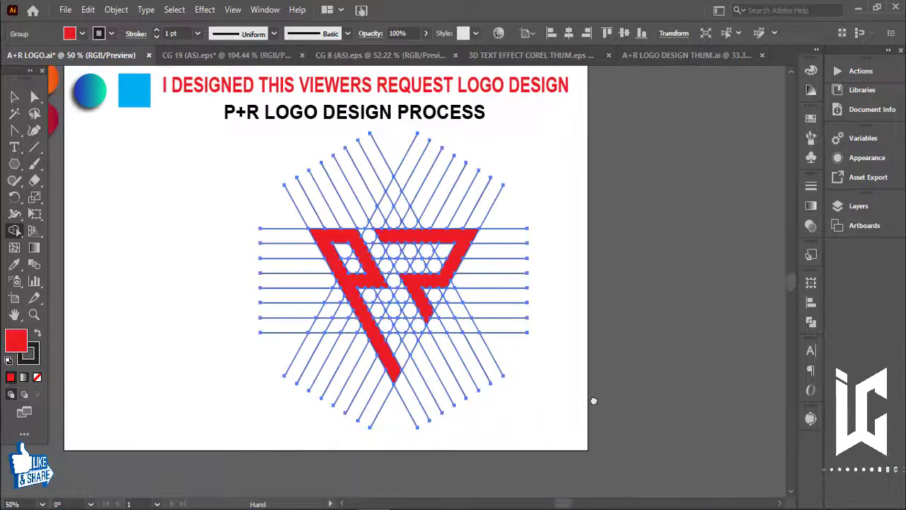
{"action": "left_click_drag", "start_coordinate": [538, 398], "coordinate": [659, 423]}
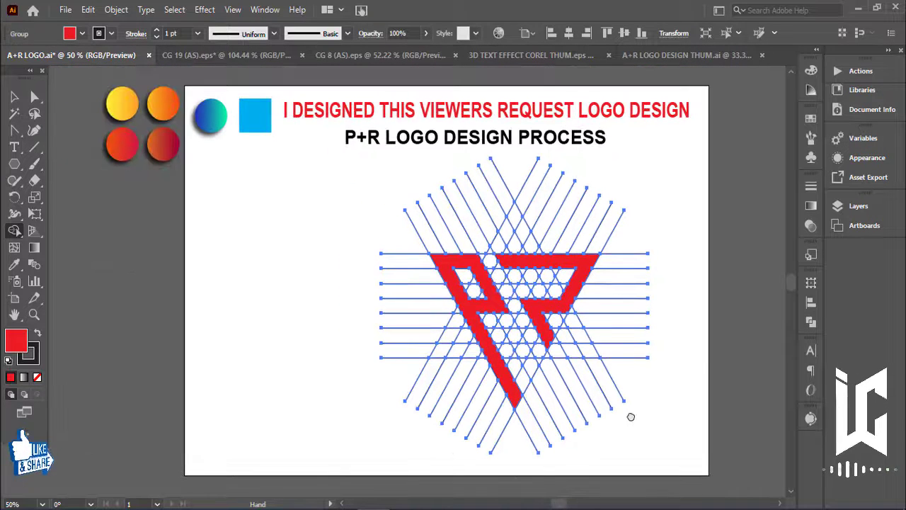
{"action": "left_click", "coordinate": [65, 10]}
Ungroup the logo group and the diagonal grid line groups.
{"action": "key", "text": "v"}
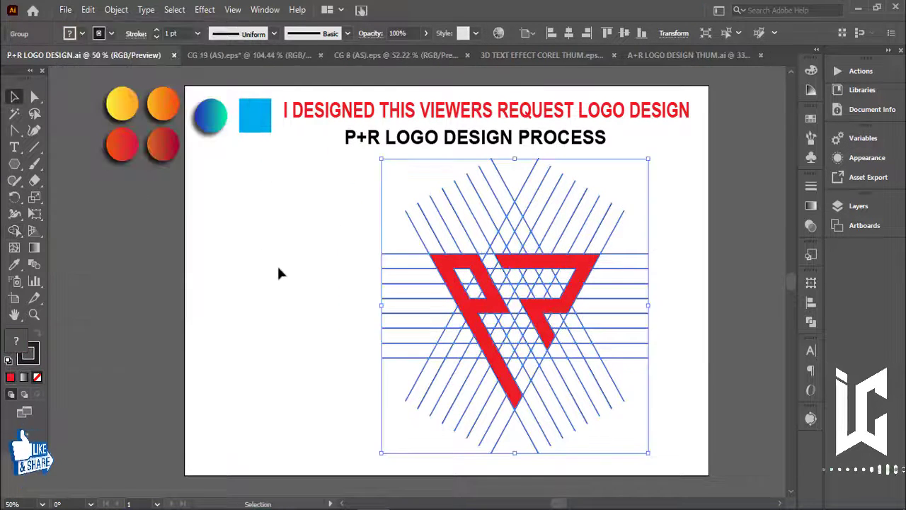
{"action": "left_click", "coordinate": [277, 264]}
{"action": "right_click", "coordinate": [538, 262]}
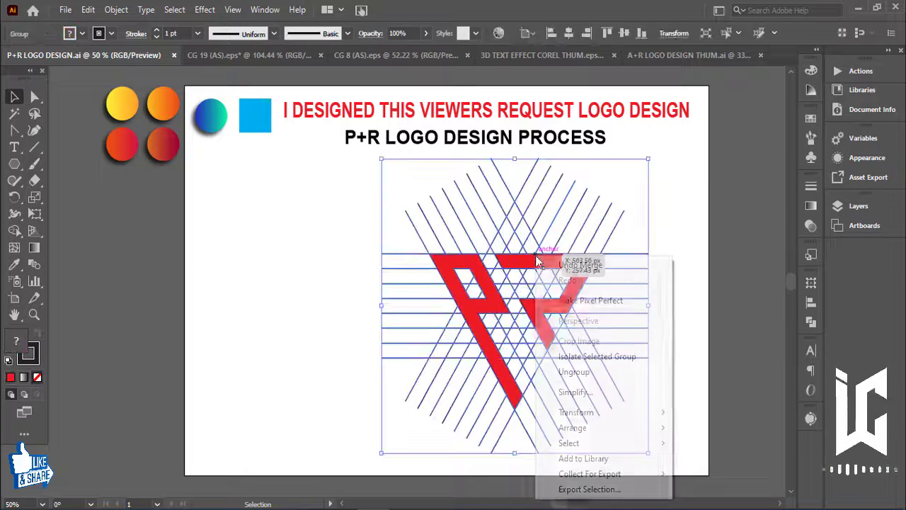
{"action": "left_click", "coordinate": [573, 371]}
{"action": "key", "text": "ctrl+shift+a"}
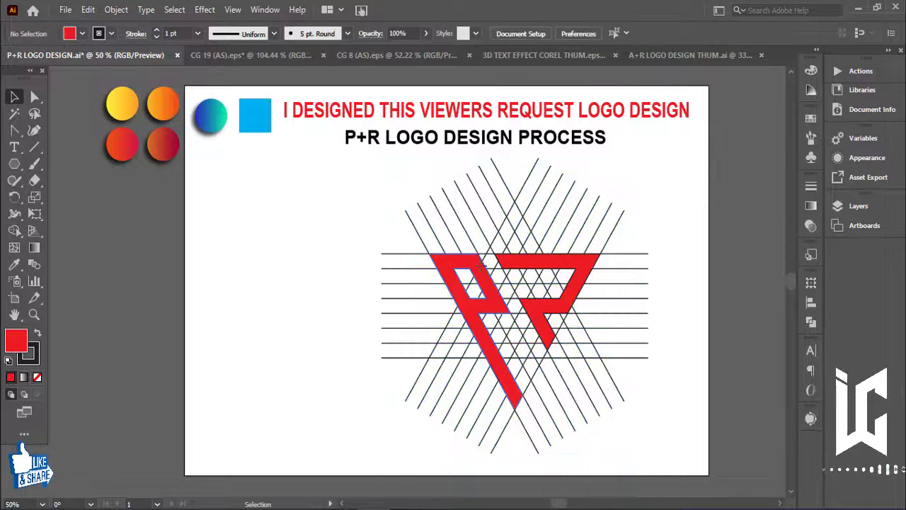
{"action": "left_click", "coordinate": [482, 269]}
{"action": "right_click", "coordinate": [487, 270]}
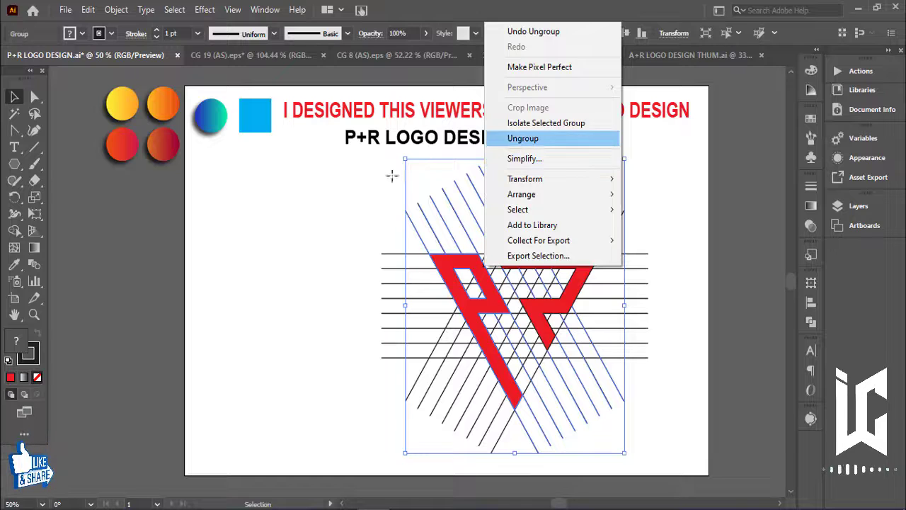
{"action": "left_click", "coordinate": [516, 135]}
{"action": "key", "text": "ctrl+shift+a"}
Ungroup the horizontal lines and move the P and R left of the grid.
{"action": "left_click", "coordinate": [496, 283]}
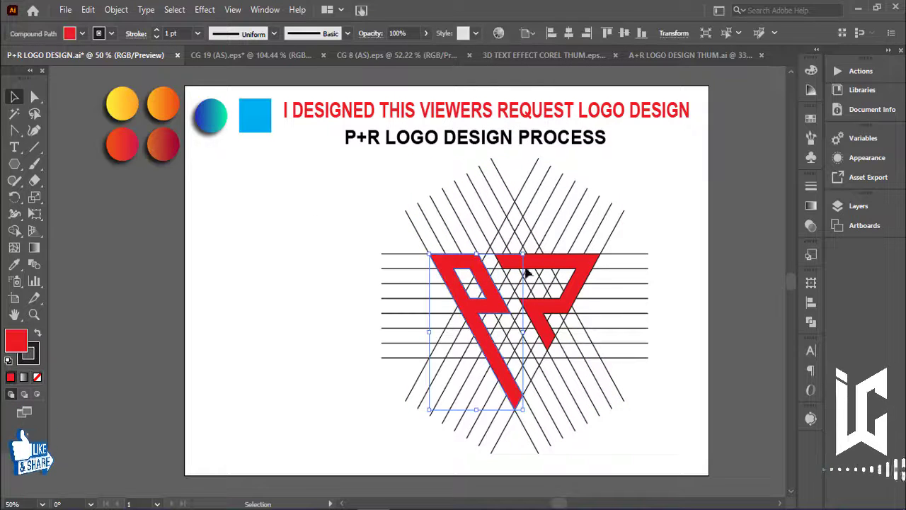
{"action": "left_click", "coordinate": [546, 268], "text": "shift"}
{"action": "left_click_drag", "start_coordinate": [558, 269], "coordinate": [246, 269]}
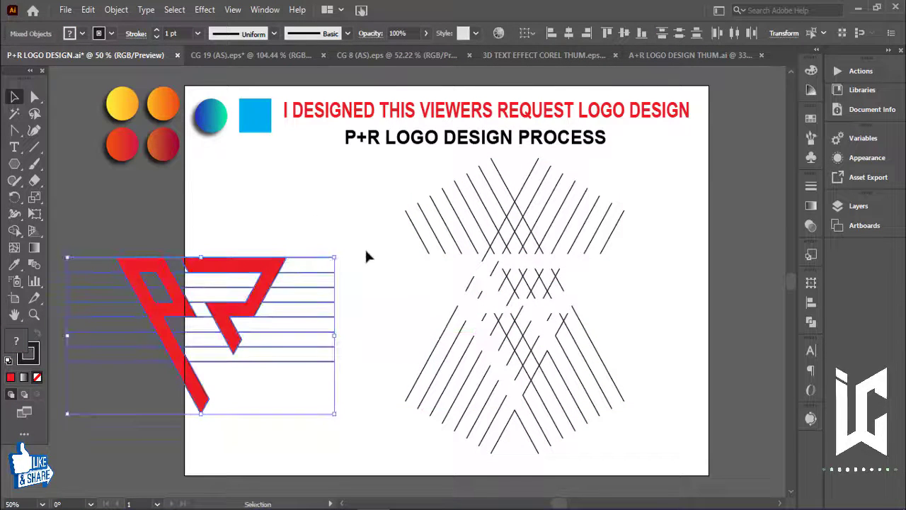
{"action": "key", "text": "ctrl+z"}
{"action": "left_click", "coordinate": [449, 308]}
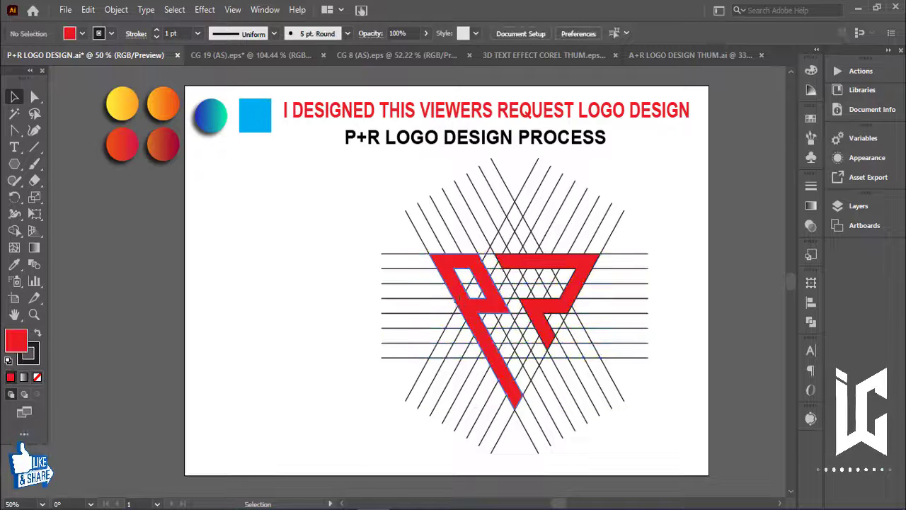
{"action": "left_click", "coordinate": [556, 305]}
{"action": "right_click", "coordinate": [556, 303]}
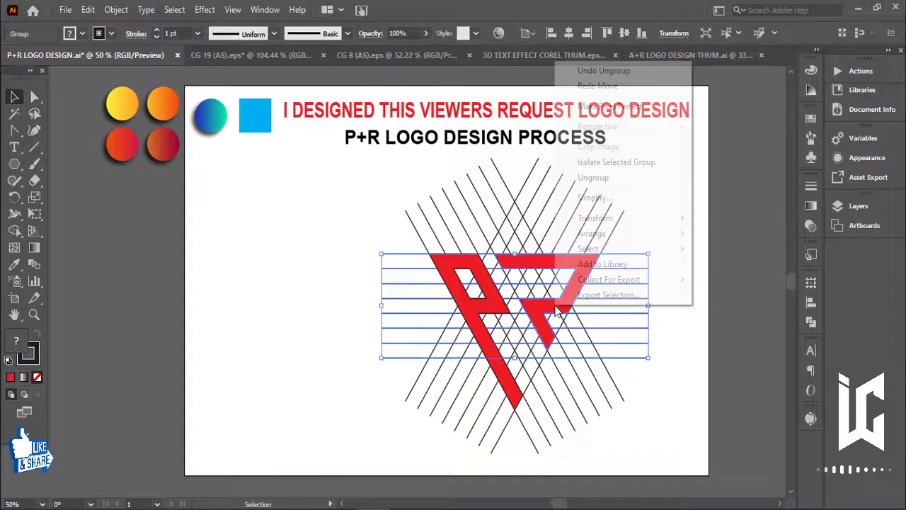
{"action": "left_click", "coordinate": [593, 177]}
{"action": "left_click", "coordinate": [446, 294]}
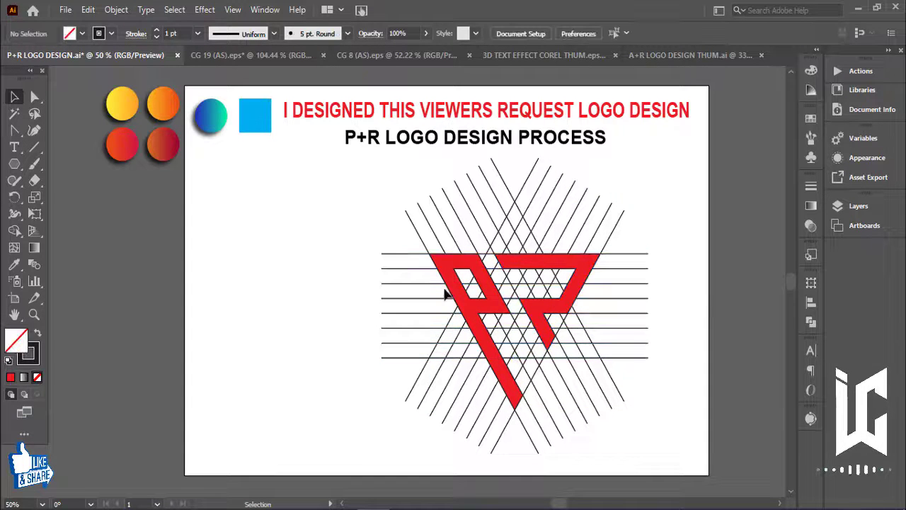
{"action": "left_click", "coordinate": [550, 314], "text": "shift"}
{"action": "left_click_drag", "start_coordinate": [473, 309], "coordinate": [176, 285]}
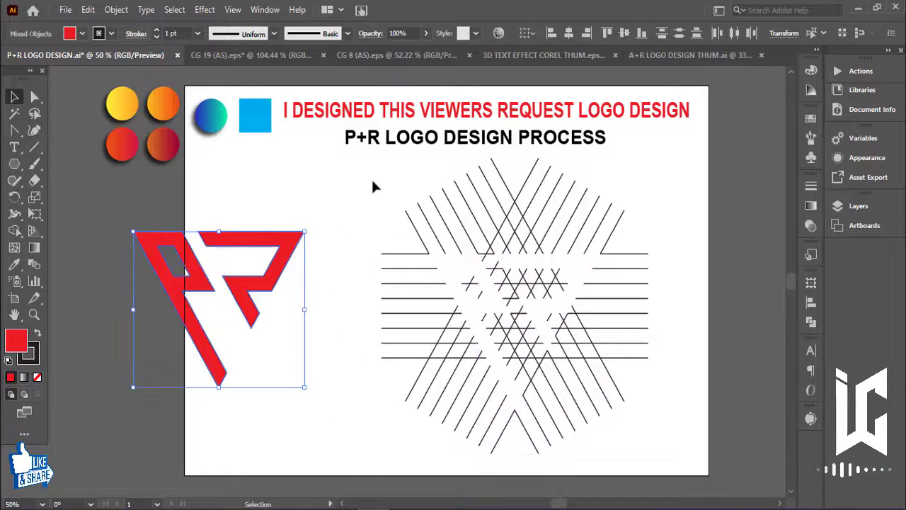
Delete all the leftover grid lines.
{"action": "left_click_drag", "start_coordinate": [371, 178], "coordinate": [615, 367]}
{"action": "key", "text": "Delete"}
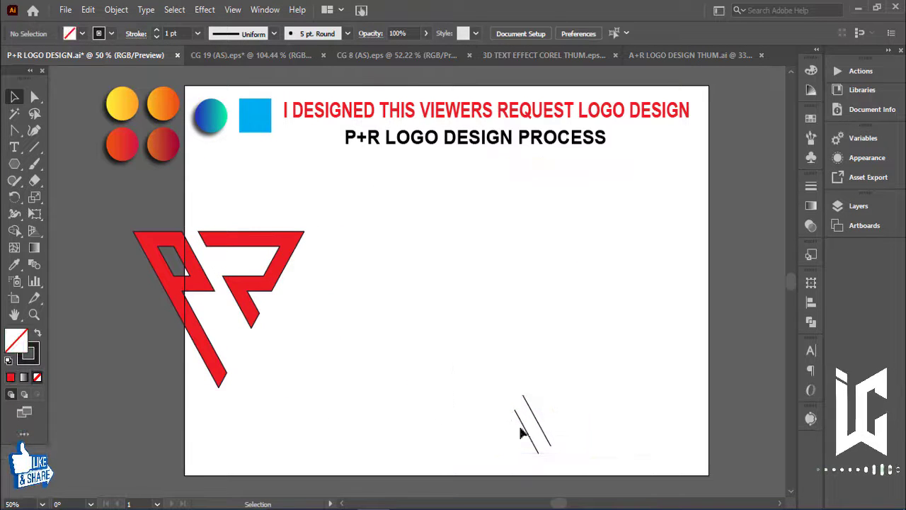
{"action": "left_click", "coordinate": [525, 432]}
{"action": "key", "text": "Delete"}
Move the P and R to the artboard centre and enlarge them proportionally.
{"action": "left_click_drag", "start_coordinate": [318, 324], "coordinate": [145, 345]}
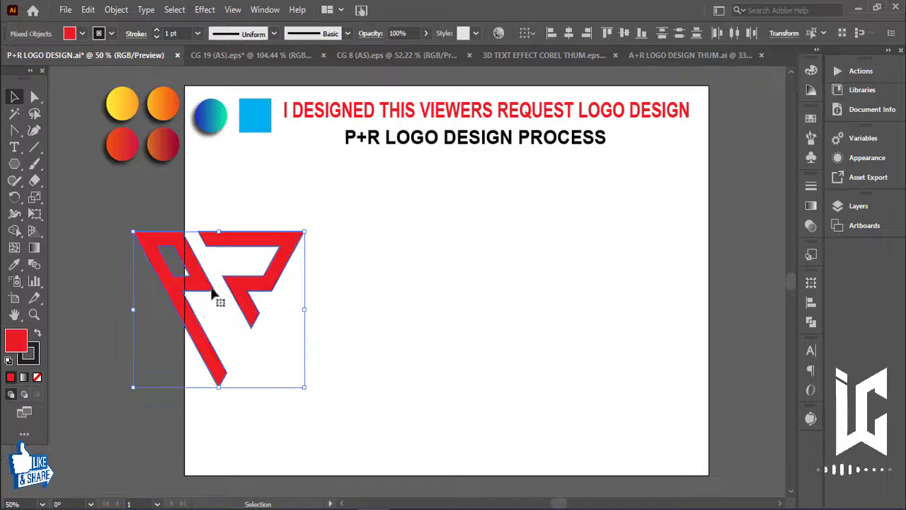
{"action": "left_click_drag", "start_coordinate": [231, 293], "coordinate": [461, 302]}
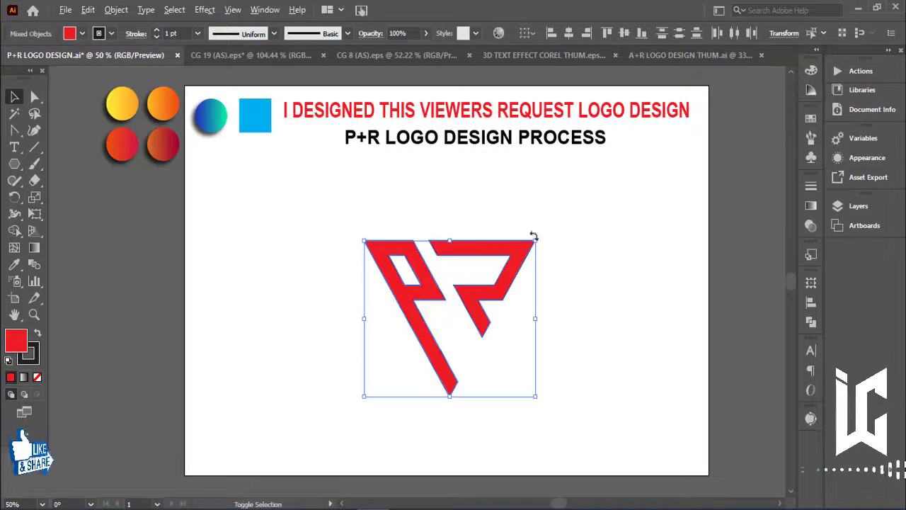
{"action": "left_click_drag", "start_coordinate": [535, 240], "coordinate": [569, 210]}
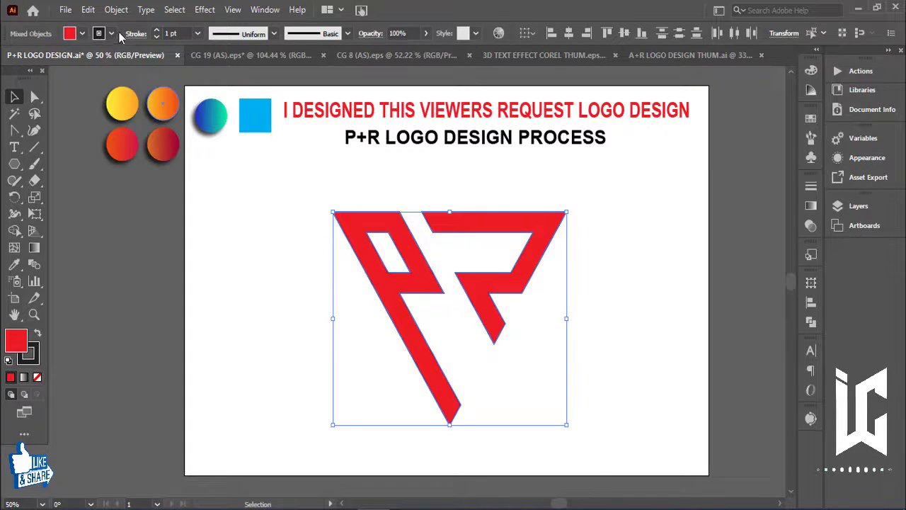
Clear the letters' stroke, then give them a 17 pt outline starting from 2 pt.
{"action": "left_click", "coordinate": [111, 33]}
{"action": "left_click", "coordinate": [9, 57]}
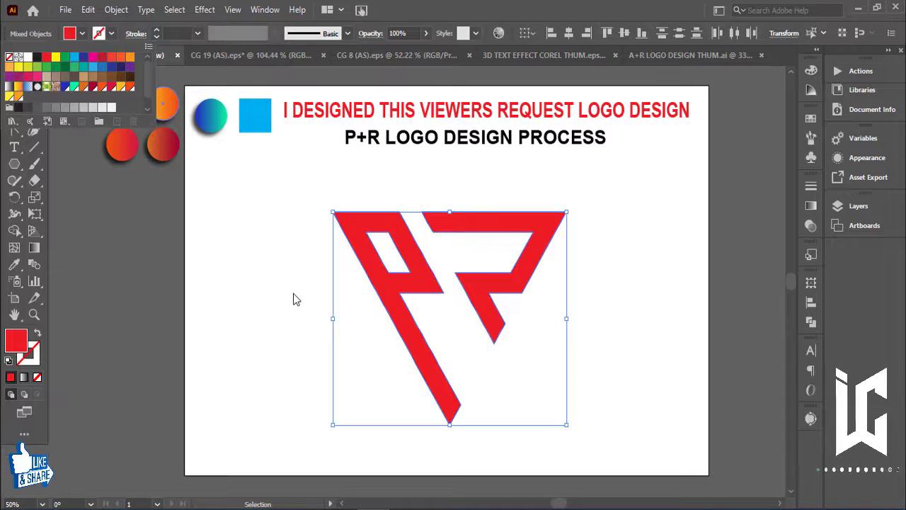
{"action": "left_click", "coordinate": [296, 300]}
{"action": "left_click_drag", "start_coordinate": [261, 246], "coordinate": [557, 347]}
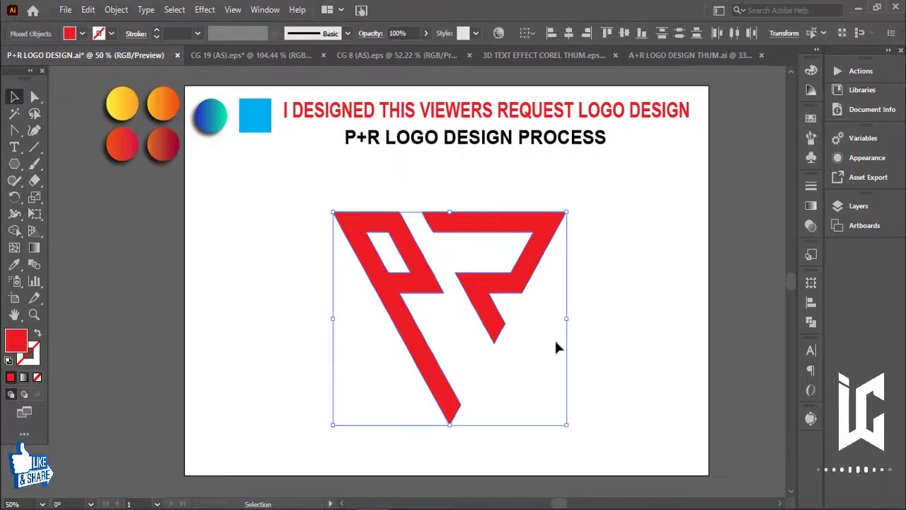
{"action": "left_click", "coordinate": [198, 34]}
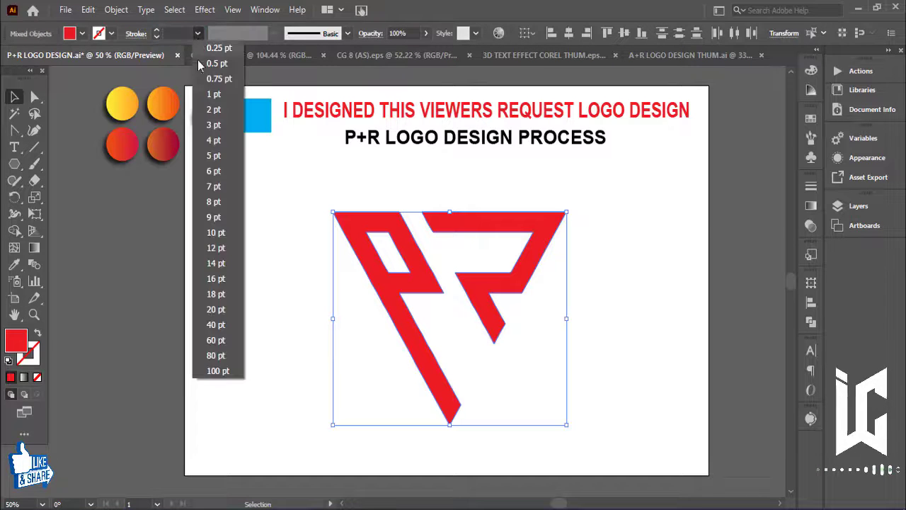
{"action": "left_click", "coordinate": [214, 108]}
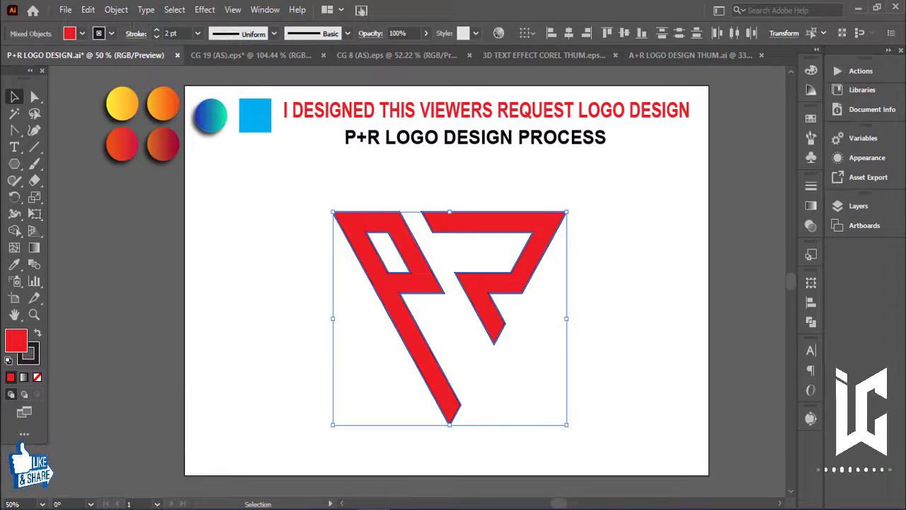
{"action": "key", "text": "Up"}
{"action": "key", "text": "Up"}
{"action": "key", "text": "Up"}
{"action": "key", "text": "Up"}
{"action": "key", "text": "Up"}
{"action": "key", "text": "Up"}
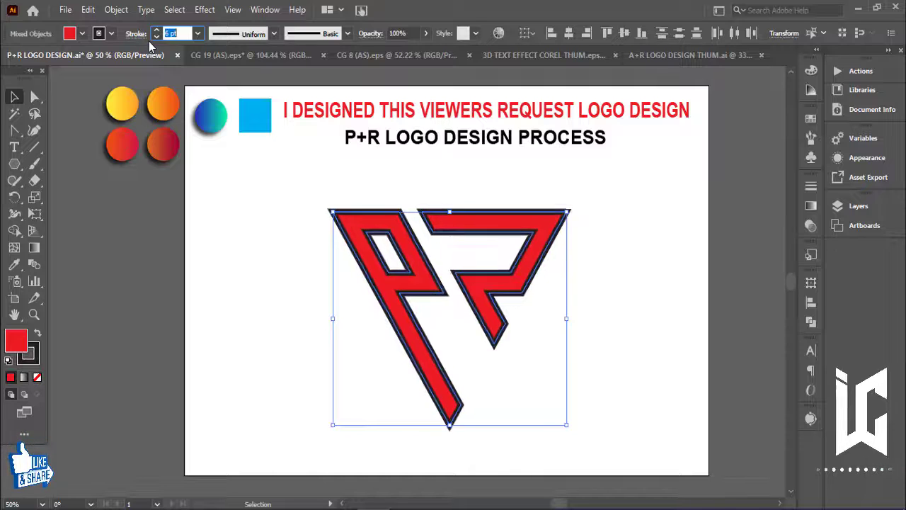
{"action": "key", "text": "Up"}
{"action": "key", "text": "Up"}
{"action": "key", "text": "Up"}
{"action": "key", "text": "Up"}
{"action": "key", "text": "Up"}
{"action": "key", "text": "Up"}
{"action": "key", "text": "Up"}
{"action": "key", "text": "Up"}
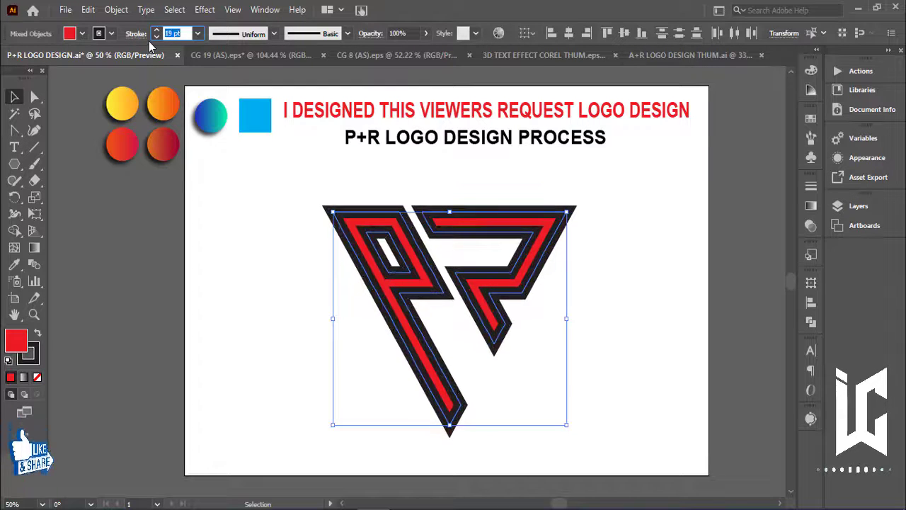
{"action": "key", "text": "Up"}
{"action": "key", "text": "Up"}
{"action": "key", "text": "Up"}
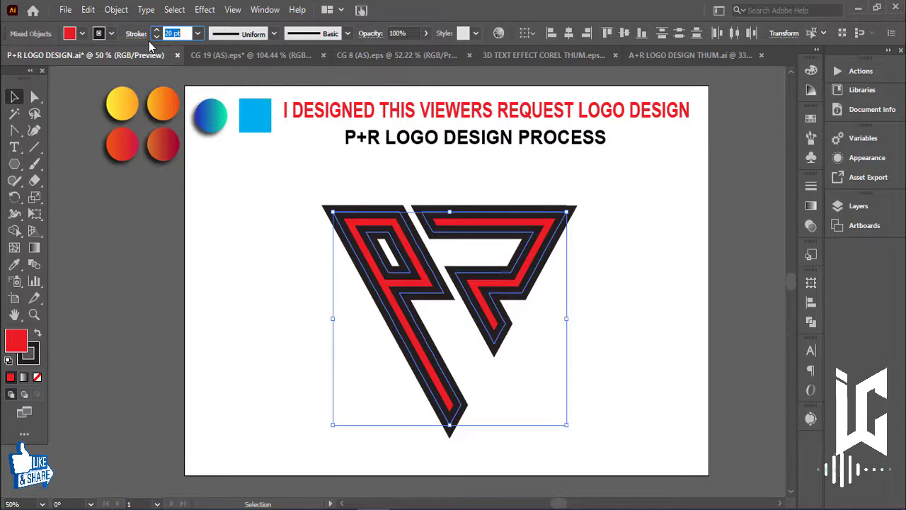
{"action": "key", "text": "Down"}
{"action": "key", "text": "Down"}
{"action": "key", "text": "Down"}
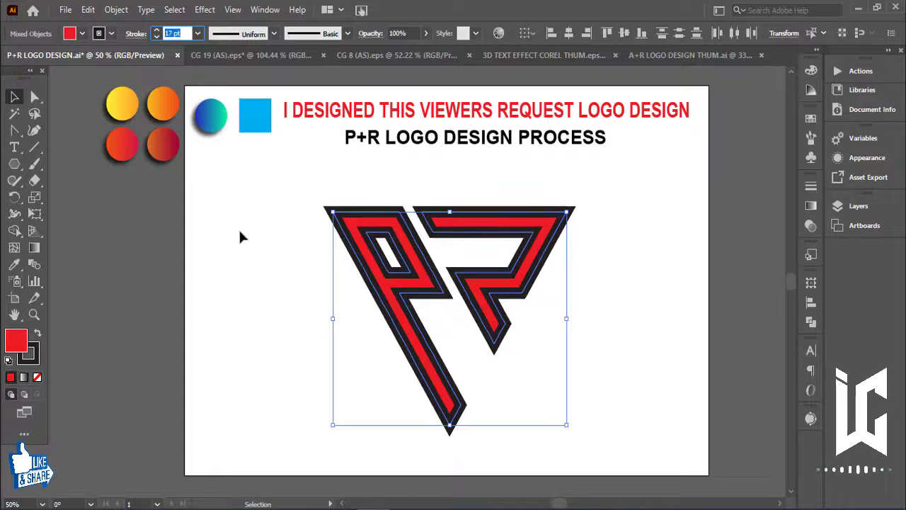
Expand the outlined letters and unite them into one shape with Pathfinder.
{"action": "left_click", "coordinate": [116, 10]}
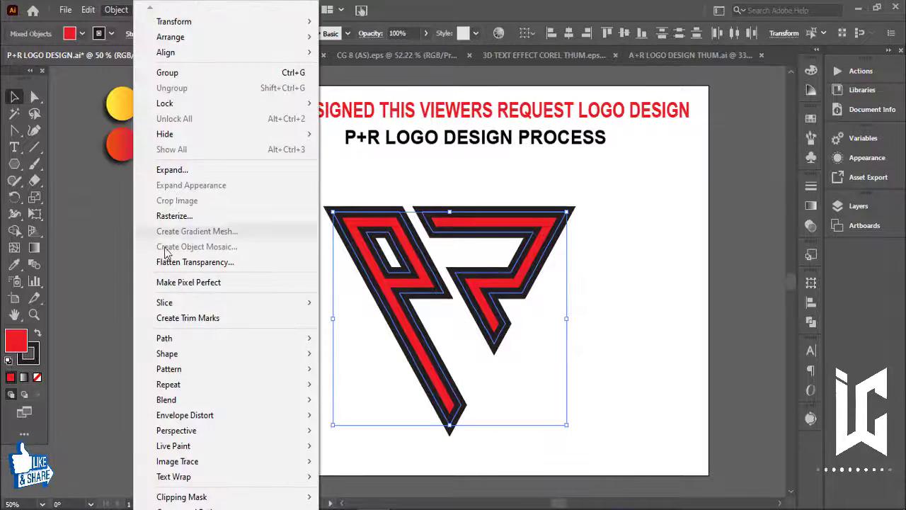
{"action": "left_click", "coordinate": [167, 170]}
{"action": "left_click", "coordinate": [430, 342]}
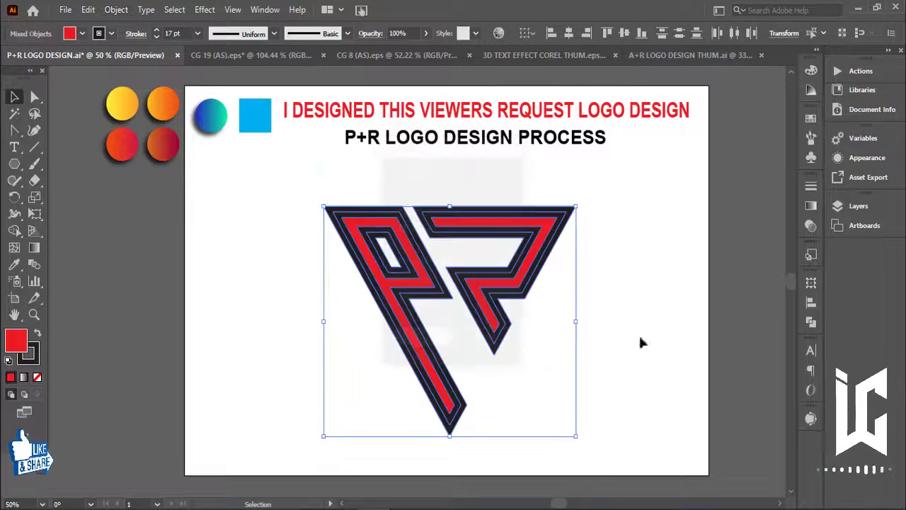
{"action": "left_click", "coordinate": [812, 321]}
{"action": "left_click", "coordinate": [660, 312]}
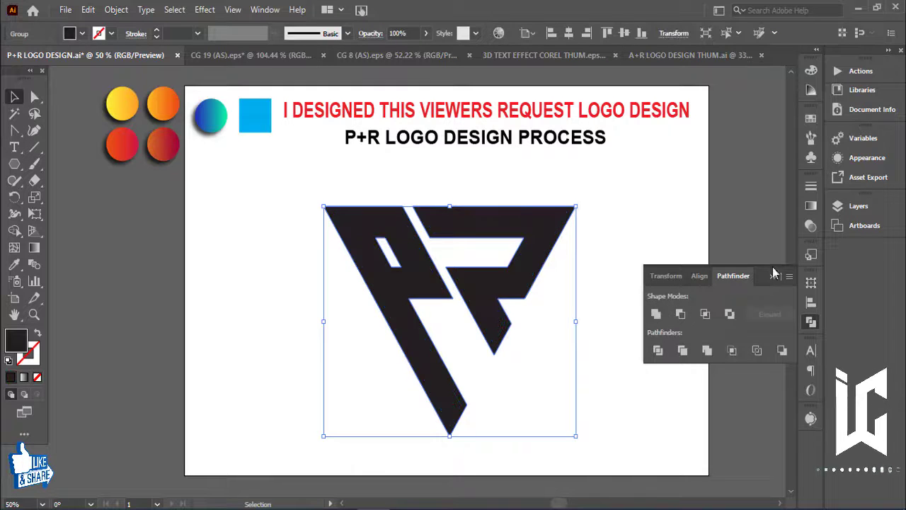
{"action": "left_click", "coordinate": [772, 267]}
{"action": "left_click", "coordinate": [703, 377]}
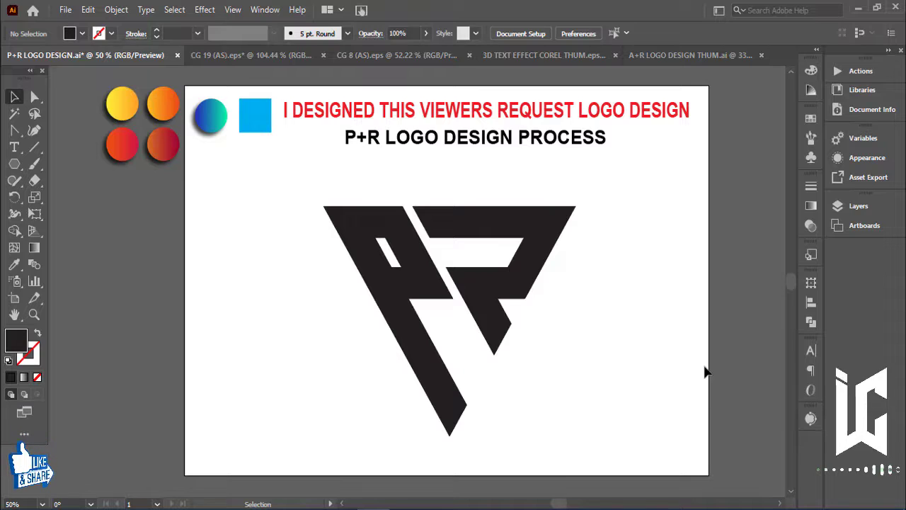
Apply the gradient circle's blue-to-green fill to the merged logo with the Eyedropper.
{"action": "left_click", "coordinate": [528, 272]}
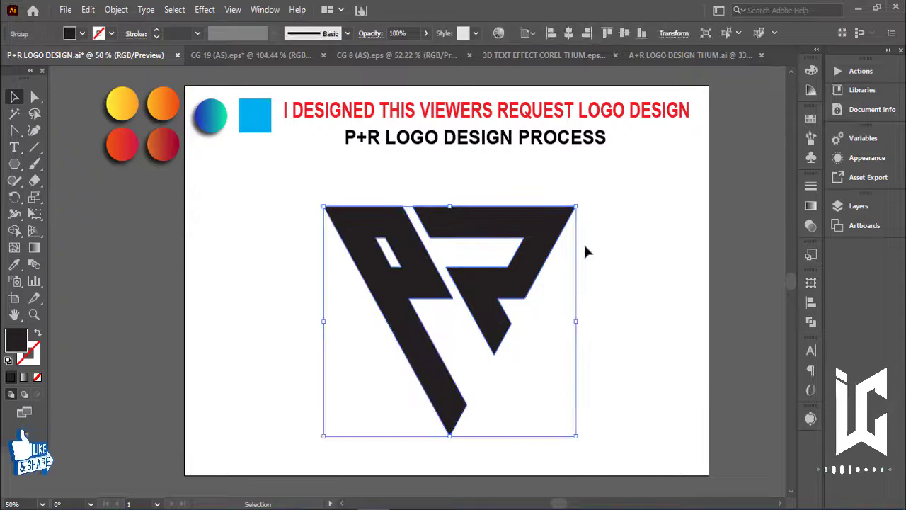
{"action": "left_click", "coordinate": [14, 263]}
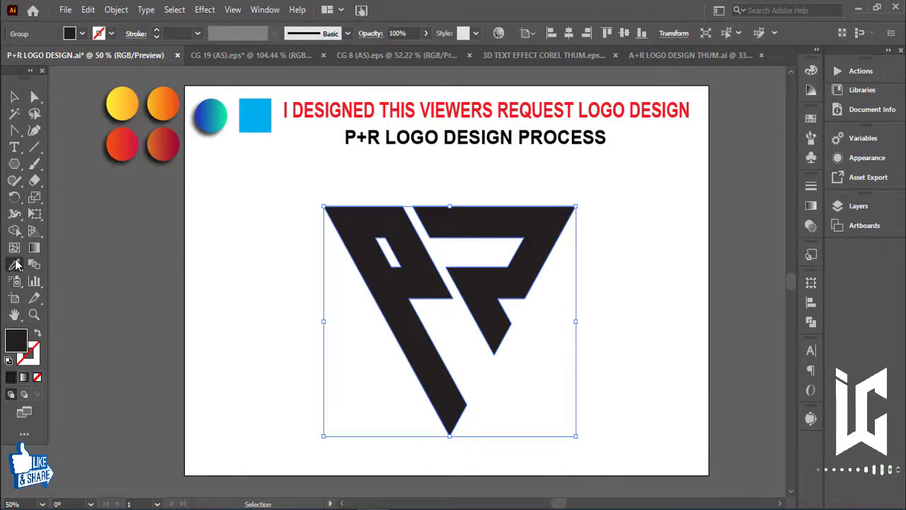
{"action": "left_click", "coordinate": [211, 115]}
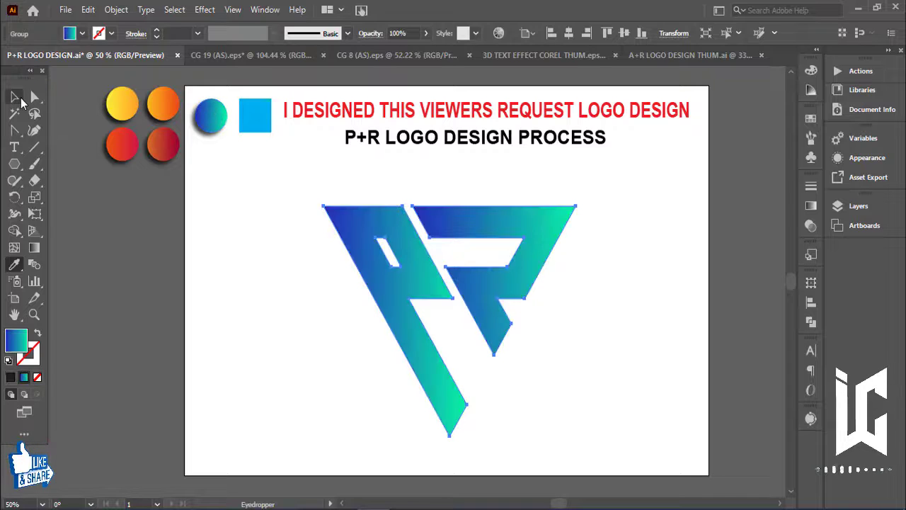
Fill the blue square with black from the Fill swatches.
{"action": "left_click", "coordinate": [17, 98]}
{"action": "left_click", "coordinate": [306, 256]}
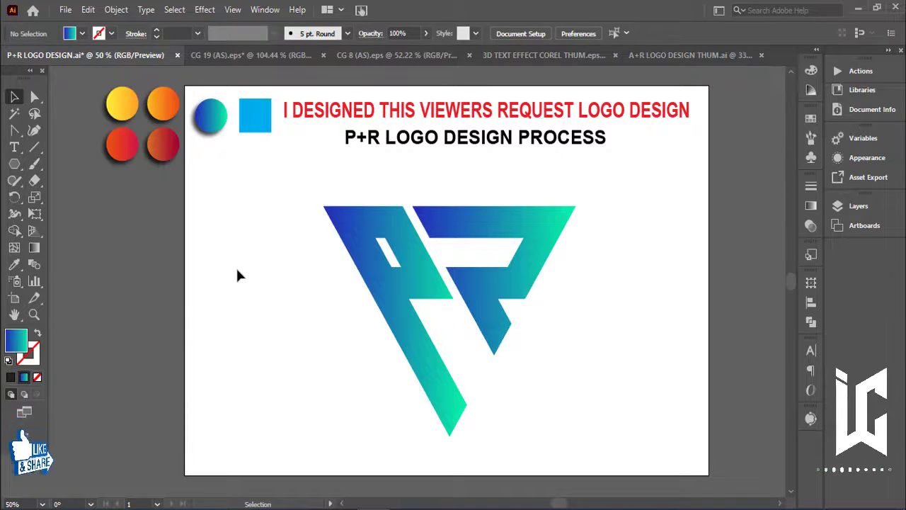
{"action": "left_click", "coordinate": [250, 129]}
{"action": "left_click", "coordinate": [82, 33]}
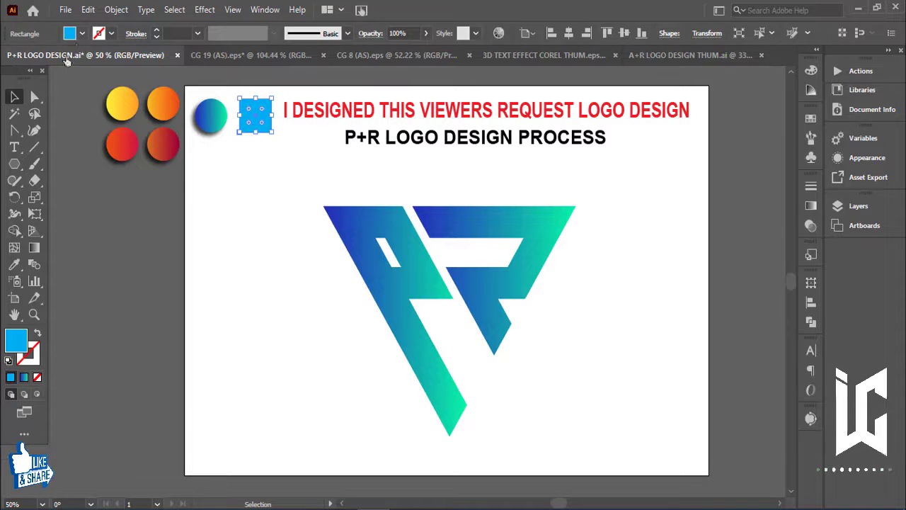
{"action": "left_click", "coordinate": [42, 62]}
{"action": "left_click", "coordinate": [240, 135]}
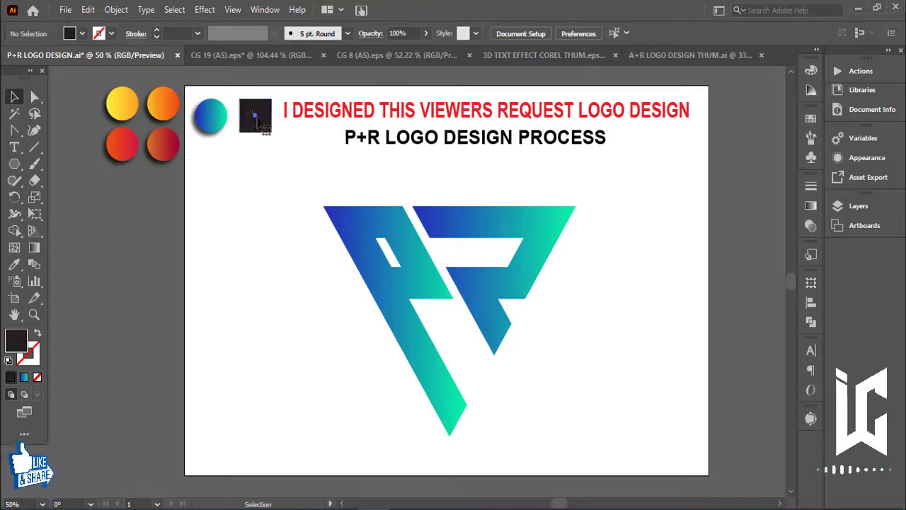
{"action": "left_click", "coordinate": [255, 116]}
Move the dark square onto the gradient circle and fill the title text white.
{"action": "mouse_move", "coordinate": [255, 117]}
{"action": "left_mouse_down"}
{"action": "mouse_move", "coordinate": [202, 115]}
{"action": "mouse_move", "coordinate": [212, 109]}
{"action": "mouse_move", "coordinate": [707, 476]}
{"action": "left_mouse_up"}
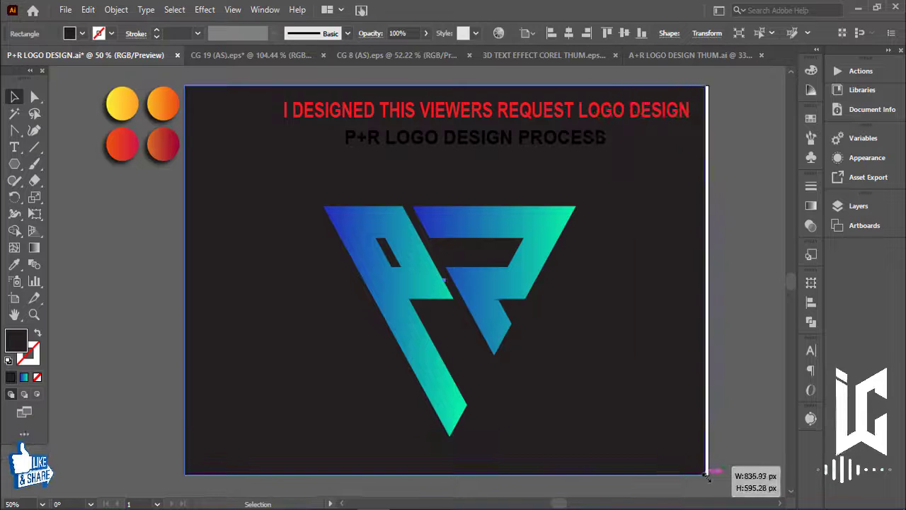
{"action": "left_click", "coordinate": [734, 324]}
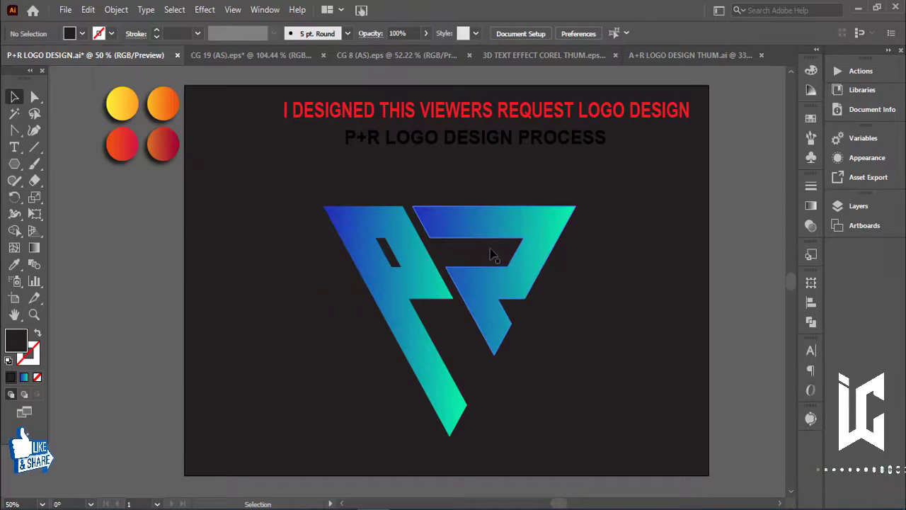
{"action": "left_click", "coordinate": [474, 148]}
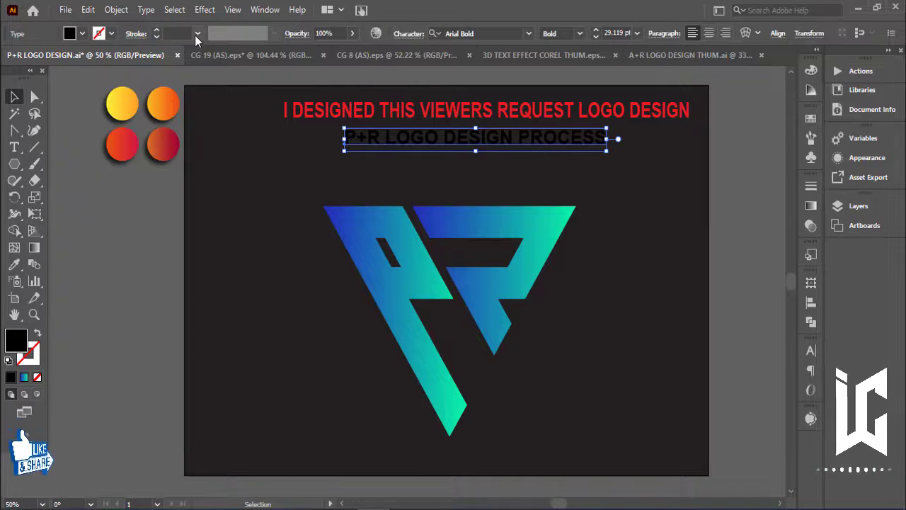
{"action": "left_click", "coordinate": [69, 33]}
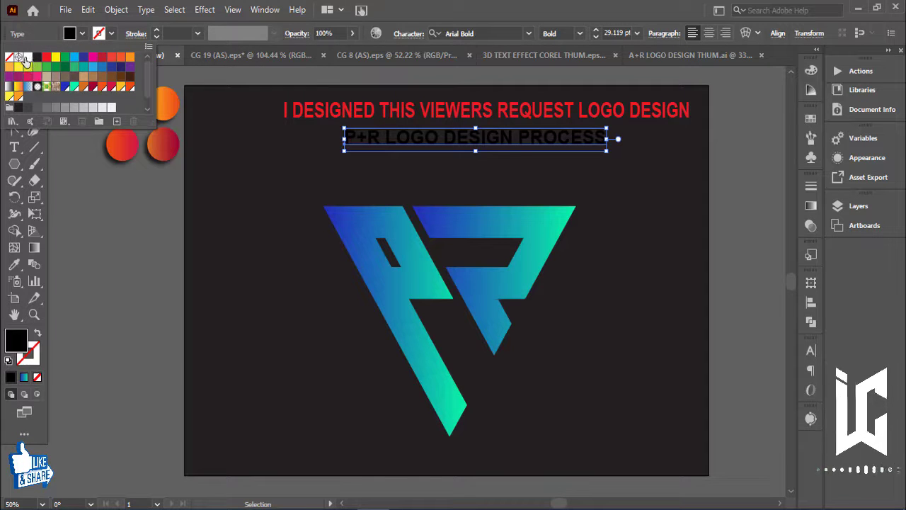
{"action": "left_click", "coordinate": [27, 58]}
{"action": "left_click", "coordinate": [85, 153]}
{"action": "left_click", "coordinate": [224, 120]}
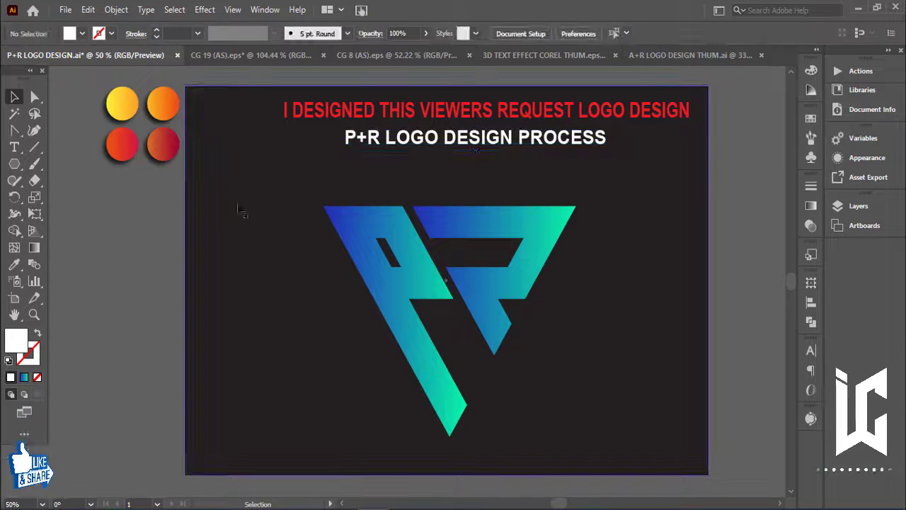
Send the dark background rectangle to the back and ungroup the P+R logo.
{"action": "right_click", "coordinate": [269, 260]}
{"action": "mouse_move", "coordinate": [307, 437]}
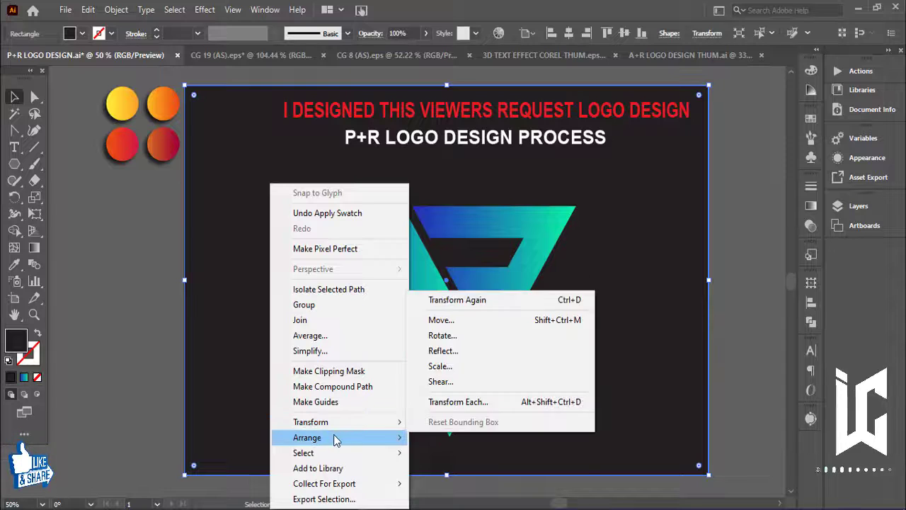
{"action": "left_click", "coordinate": [442, 484]}
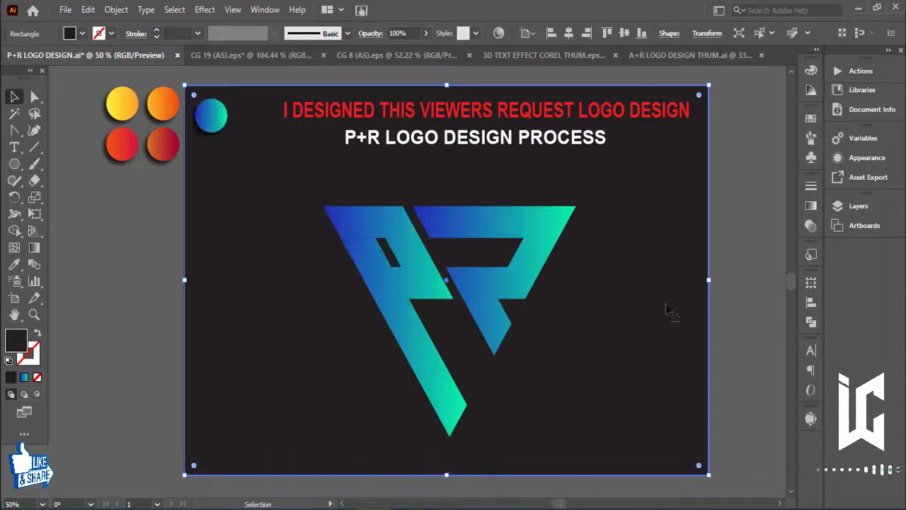
{"action": "left_click", "coordinate": [744, 265]}
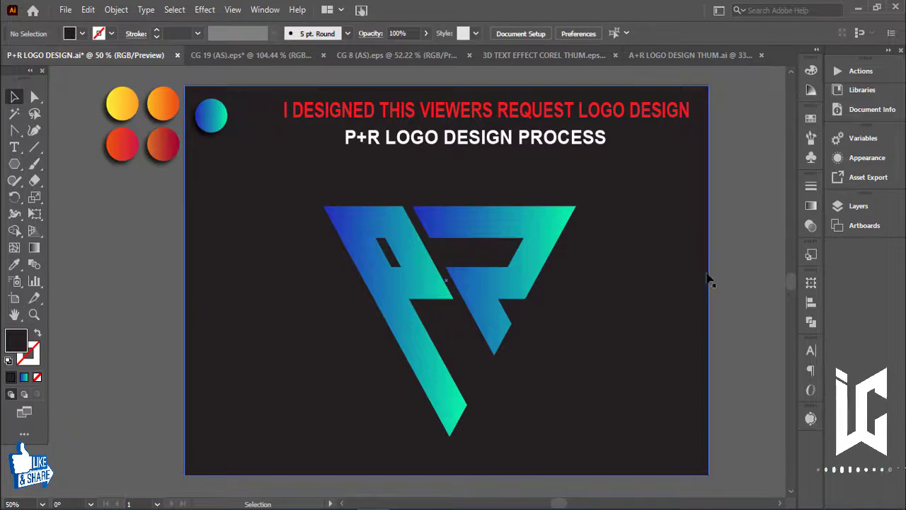
{"action": "right_click", "coordinate": [528, 281]}
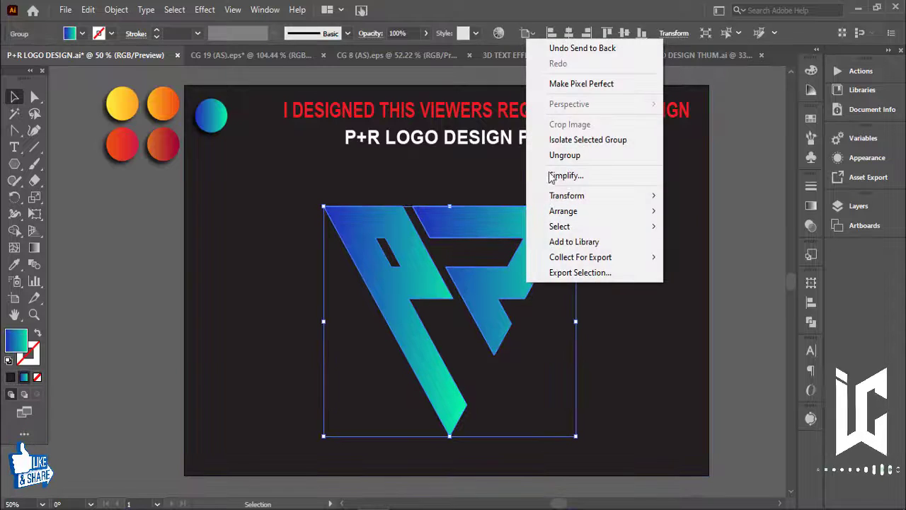
{"action": "left_click", "coordinate": [566, 156]}
Fill the logo's P letter with solid white.
{"action": "left_click", "coordinate": [752, 236]}
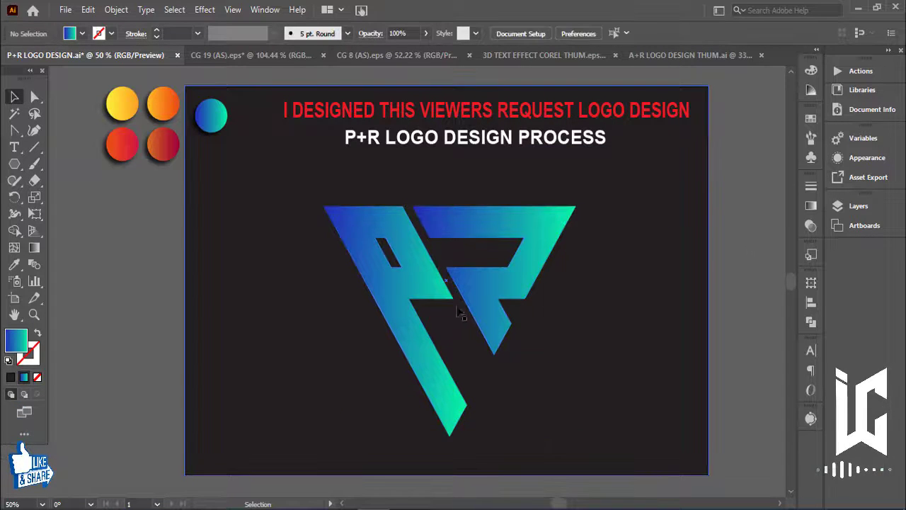
{"action": "left_click", "coordinate": [420, 300]}
{"action": "left_click", "coordinate": [82, 34]}
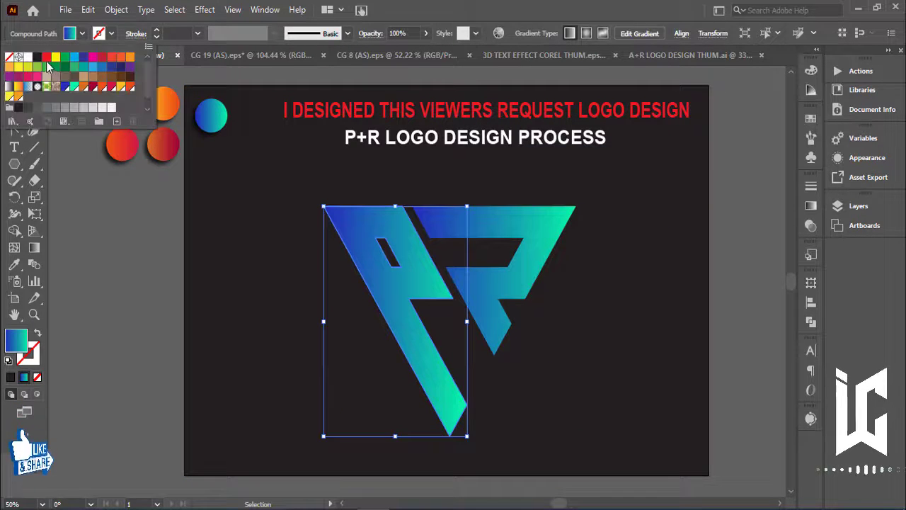
{"action": "left_click", "coordinate": [27, 56]}
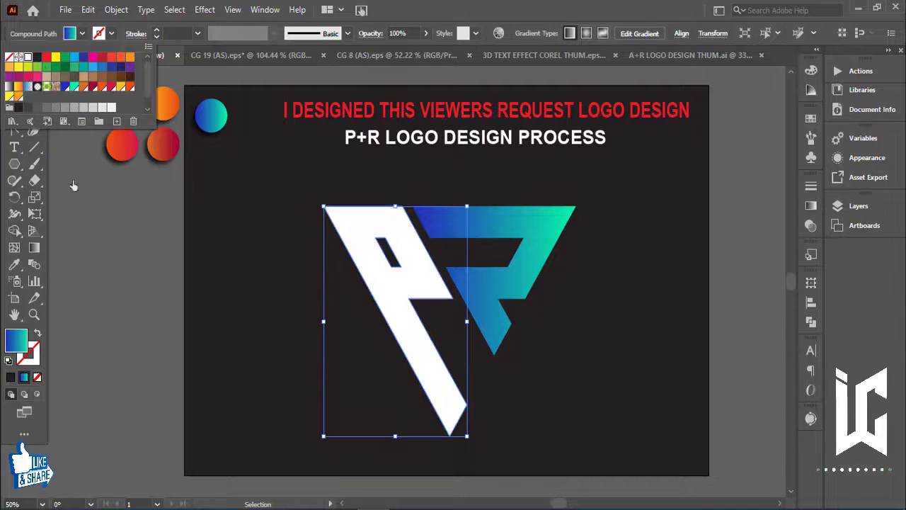
Fill the R letter with the solid cyan swatch.
{"action": "left_click", "coordinate": [514, 267]}
{"action": "left_click", "coordinate": [82, 33]}
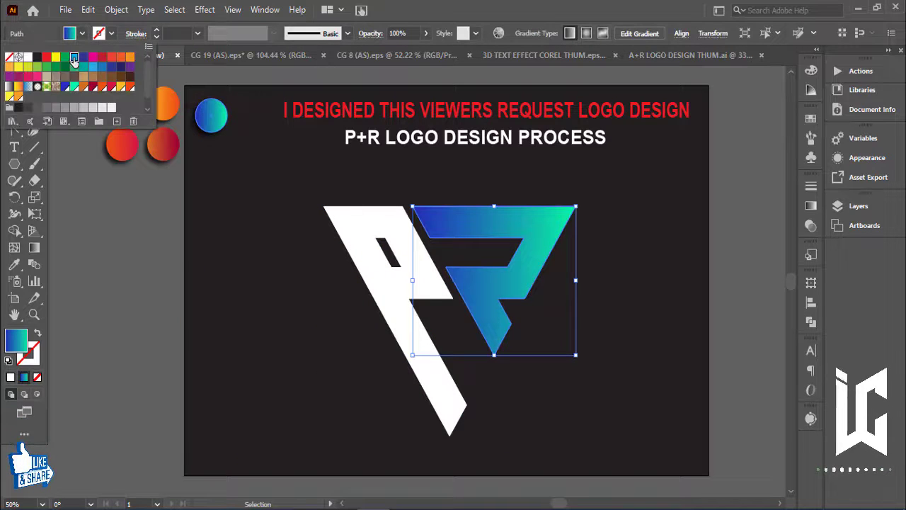
{"action": "left_click", "coordinate": [74, 60]}
{"action": "left_click", "coordinate": [629, 242]}
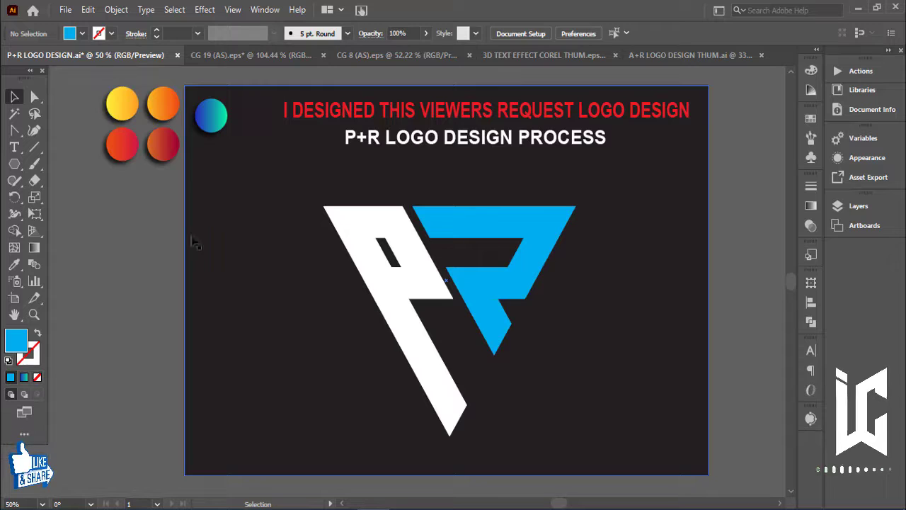
{"action": "left_click", "coordinate": [499, 228]}
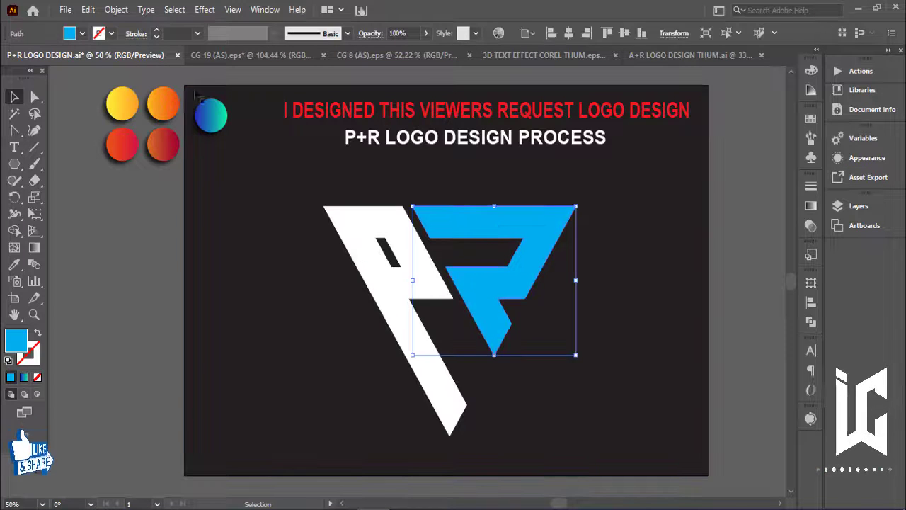
{"action": "left_click", "coordinate": [127, 210]}
{"action": "left_click", "coordinate": [630, 223]}
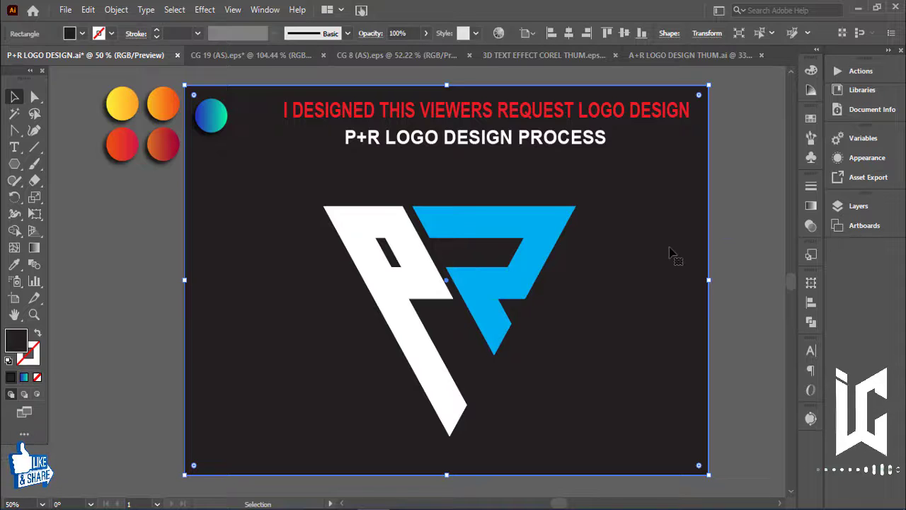
{"action": "key", "text": "Delete"}
{"action": "left_click", "coordinate": [423, 290]}
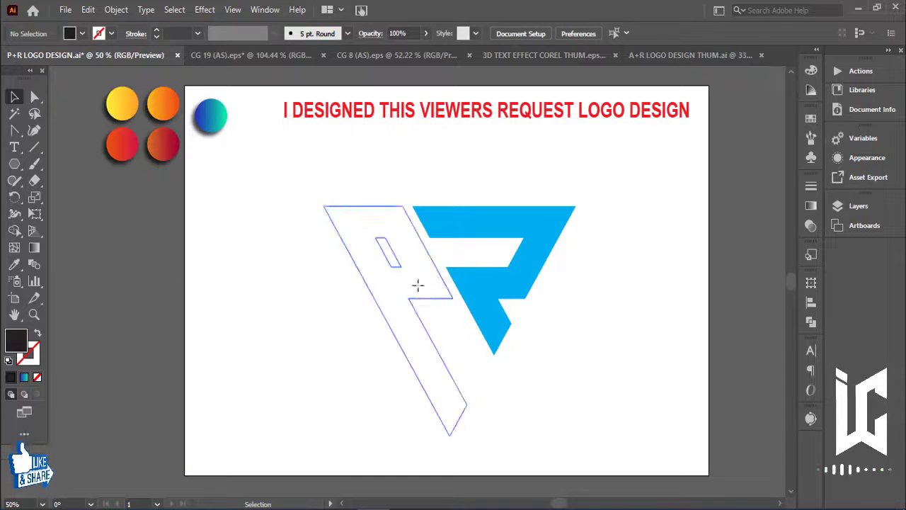
{"action": "left_click", "coordinate": [82, 34]}
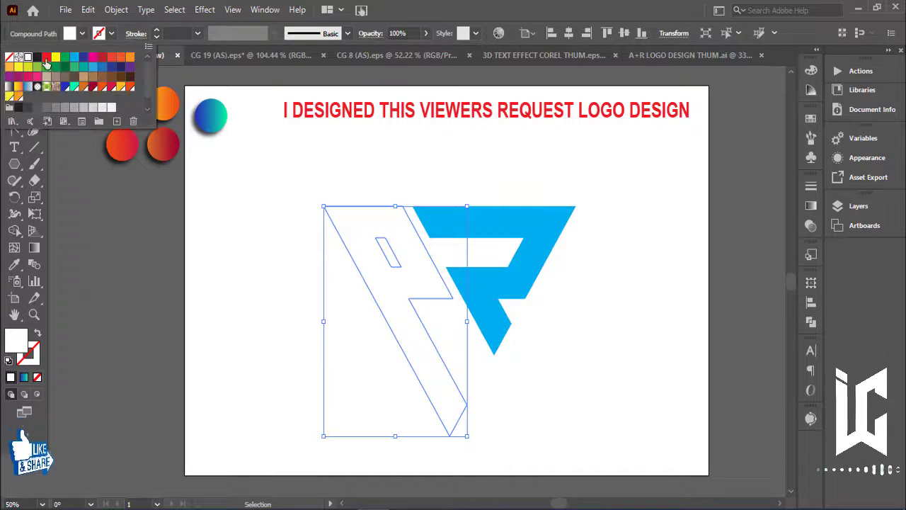
{"action": "left_click", "coordinate": [47, 62]}
{"action": "left_click", "coordinate": [488, 239]}
{"action": "left_click", "coordinate": [526, 225]}
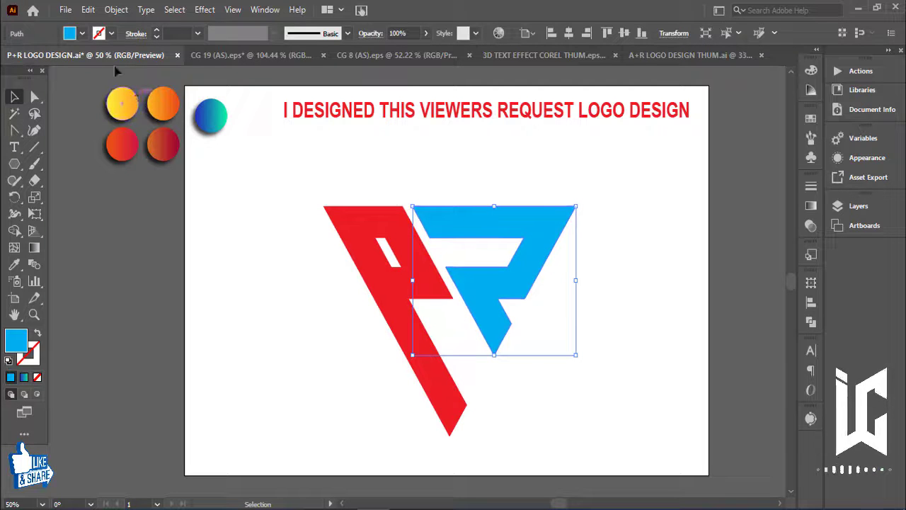
{"action": "left_click", "coordinate": [82, 33]}
{"action": "left_click", "coordinate": [37, 58]}
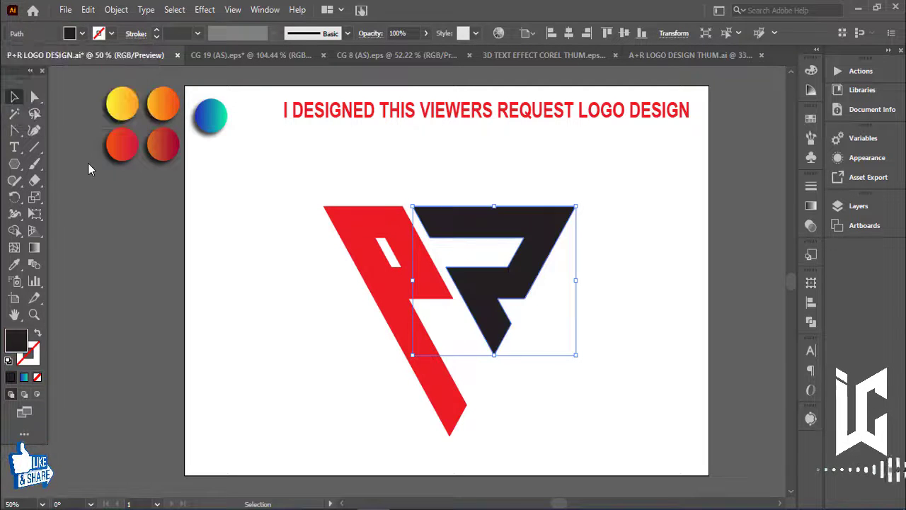
{"action": "left_click", "coordinate": [476, 373]}
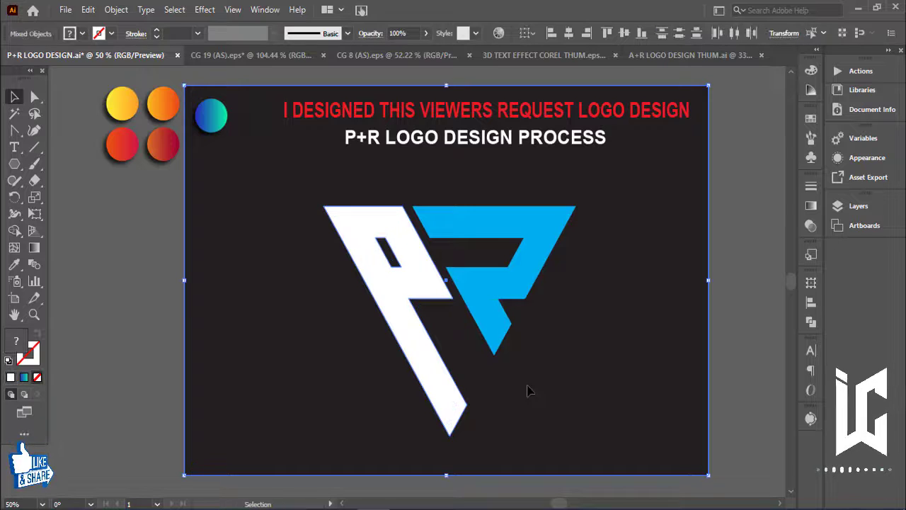
Shrink the P and R letters, group them, and move the logo up about 54 px.
{"action": "left_click", "coordinate": [720, 276]}
{"action": "left_click", "coordinate": [507, 289]}
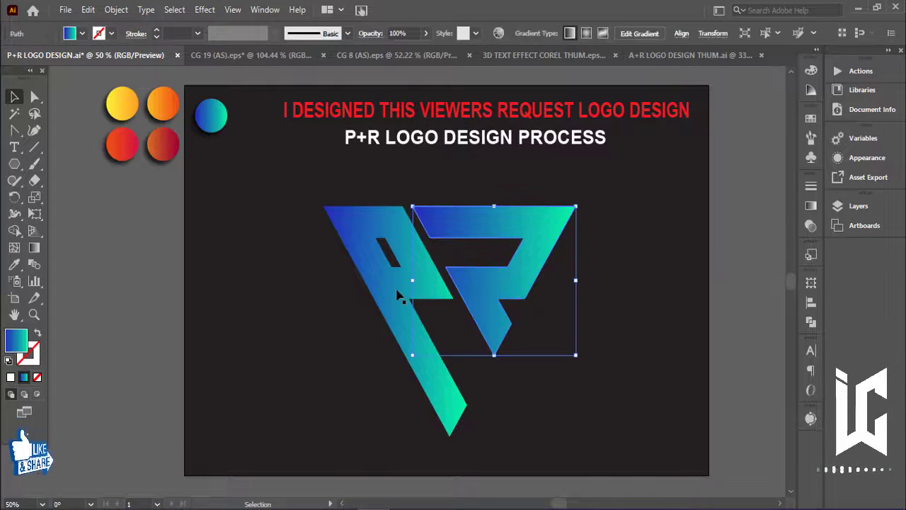
{"action": "left_click", "coordinate": [400, 296]}
{"action": "left_click", "coordinate": [575, 209], "text": "shift"}
{"action": "left_click_drag", "start_coordinate": [576, 207], "coordinate": [556, 226]}
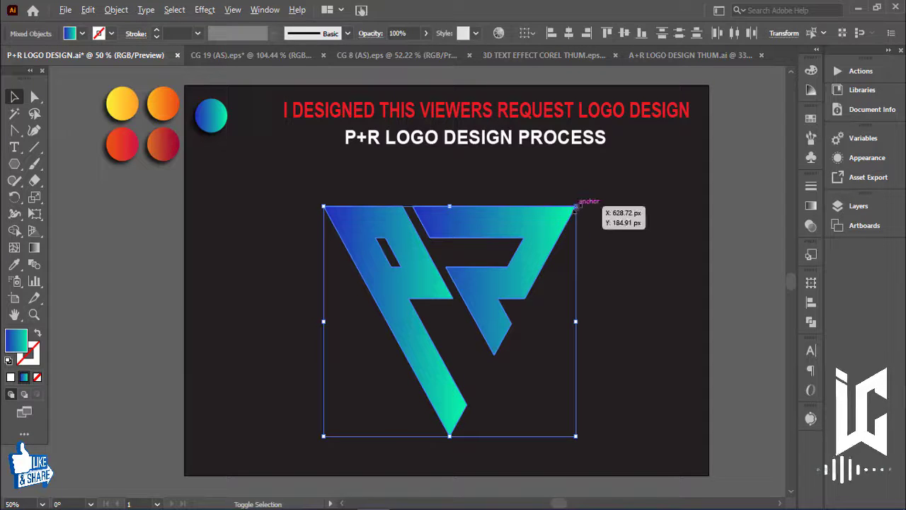
{"action": "key", "text": "ctrl+g"}
{"action": "left_click_drag", "start_coordinate": [511, 295], "coordinate": [511, 257]}
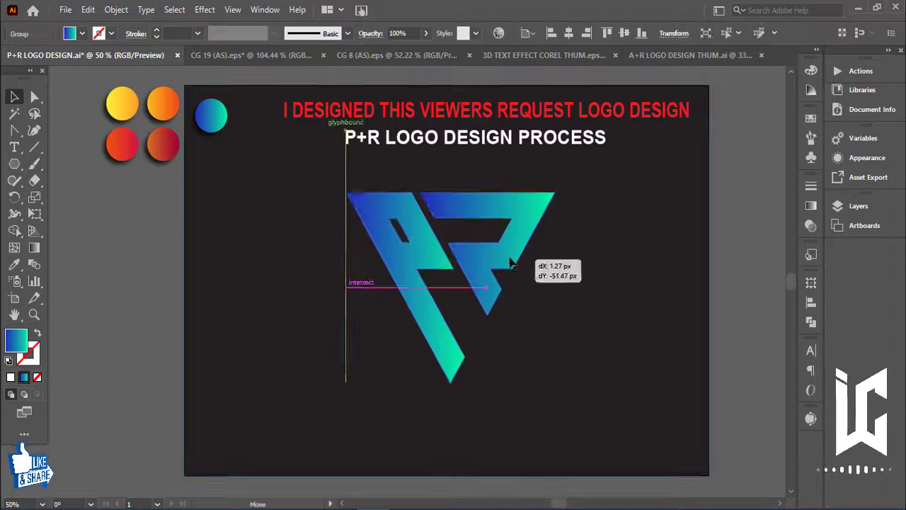
Cut the title down to 'P+R' and place it below the logo.
{"action": "left_click", "coordinate": [395, 142]}
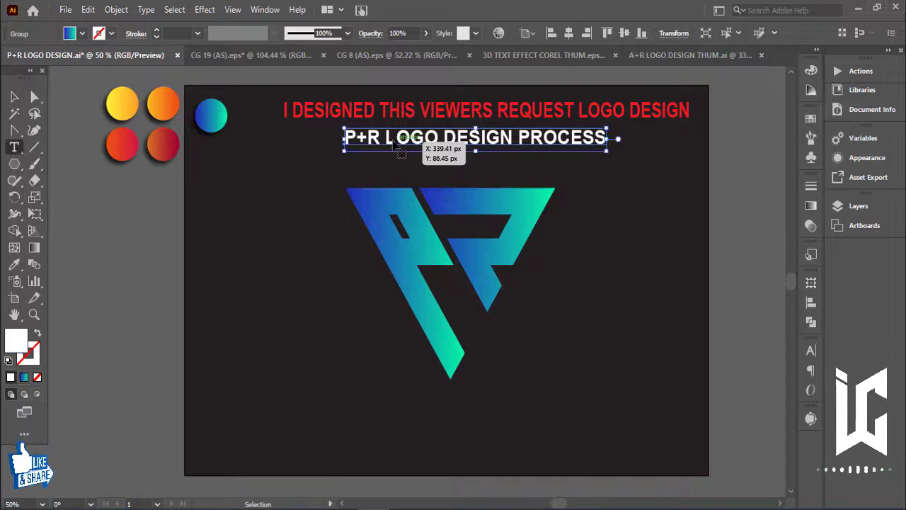
{"action": "double_click", "coordinate": [386, 137]}
{"action": "left_click_drag", "start_coordinate": [383, 140], "coordinate": [622, 174]}
{"action": "key", "text": "BackSpace"}
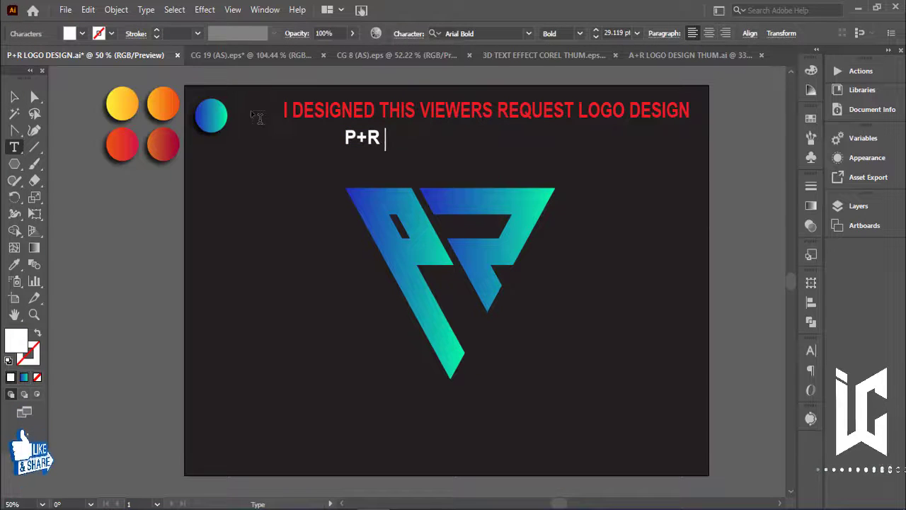
{"action": "key", "text": "Escape"}
{"action": "mouse_move", "coordinate": [369, 138]}
{"action": "left_mouse_down"}
{"action": "mouse_move", "coordinate": [446, 347]}
{"action": "mouse_move", "coordinate": [476, 402]}
{"action": "mouse_move", "coordinate": [504, 390]}
{"action": "left_mouse_up"}
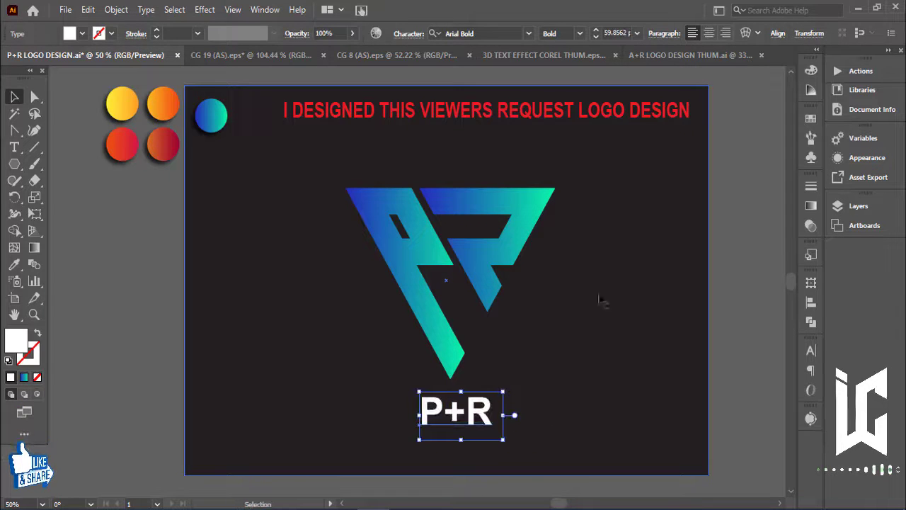
{"action": "left_click", "coordinate": [737, 372]}
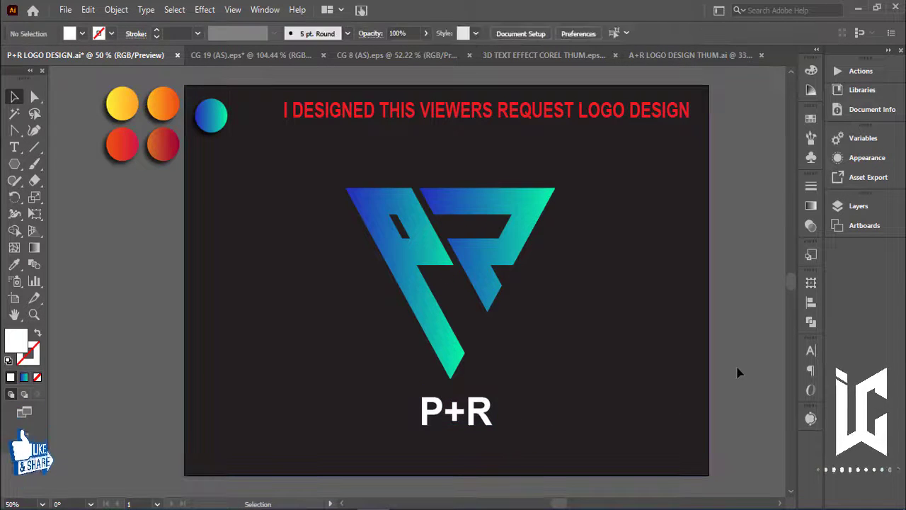